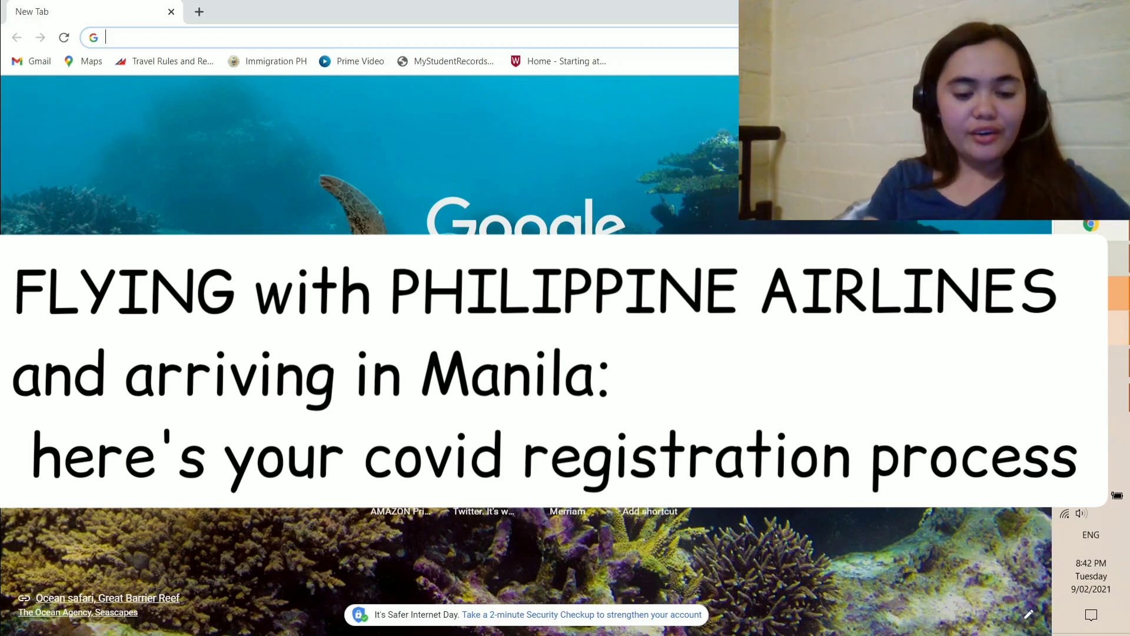
Step: Load the bit.ly/MNLPALeCIF pre-registration form in Chrome
type("https://bit.ly/MNLPALeCIF")
key("Return")
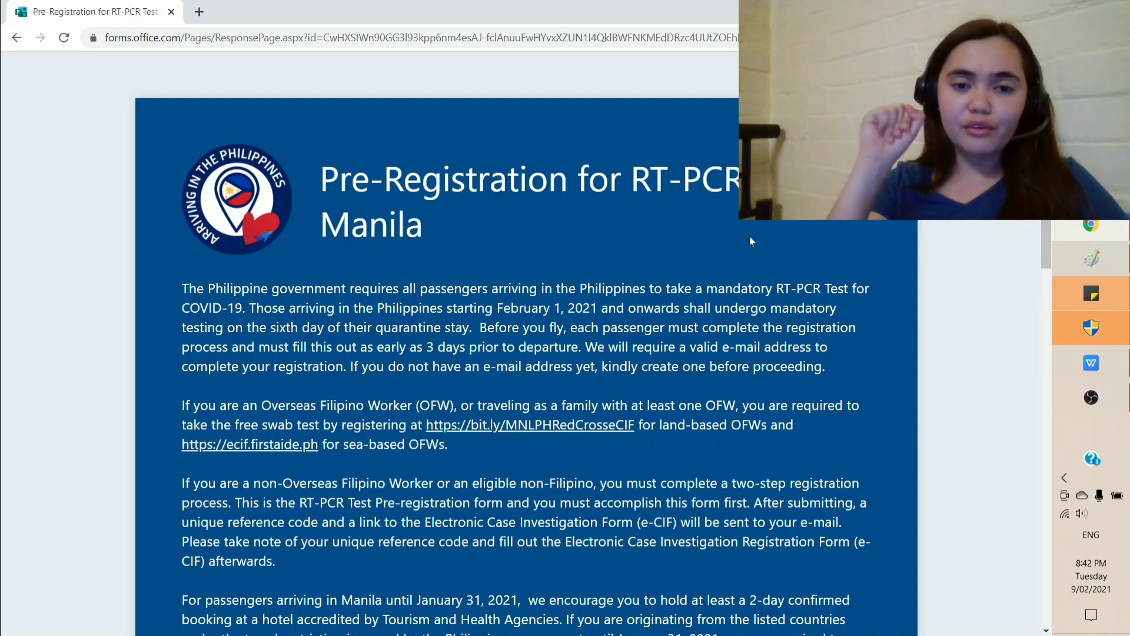
scroll(750, 236, "down", 1)
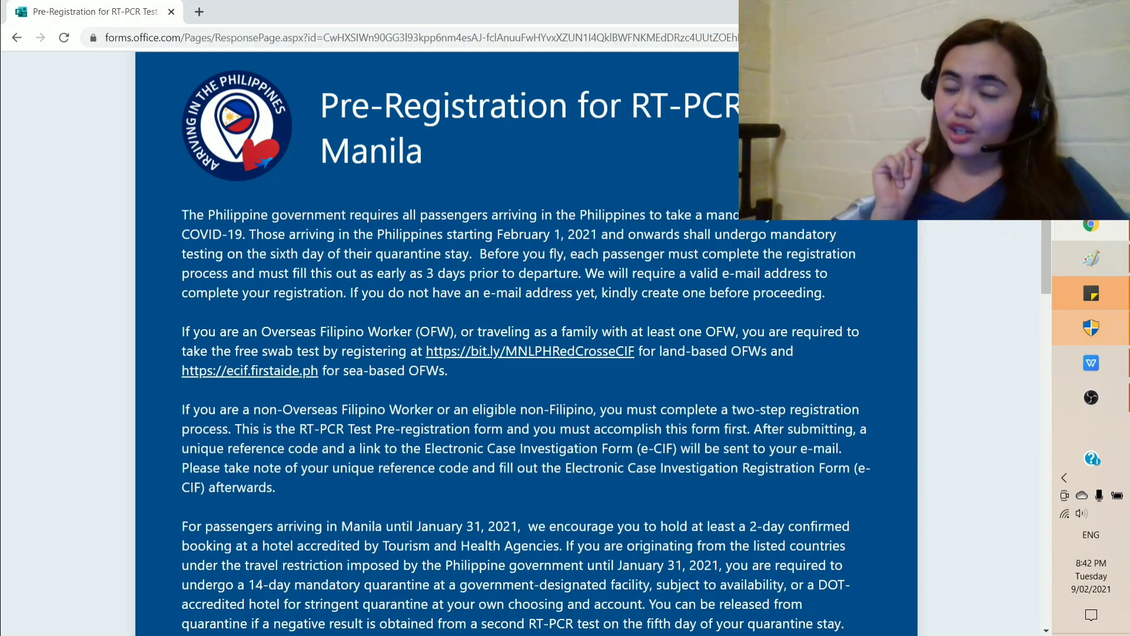
scroll(526, 342, "down", 1)
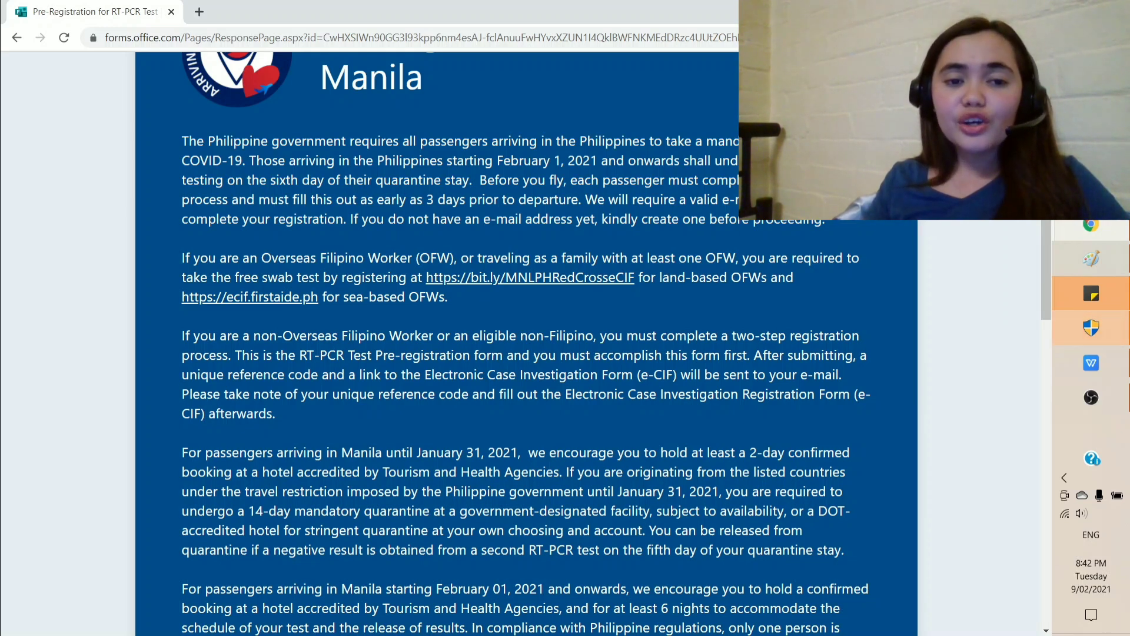
left_click_drag(358, 199, 579, 199)
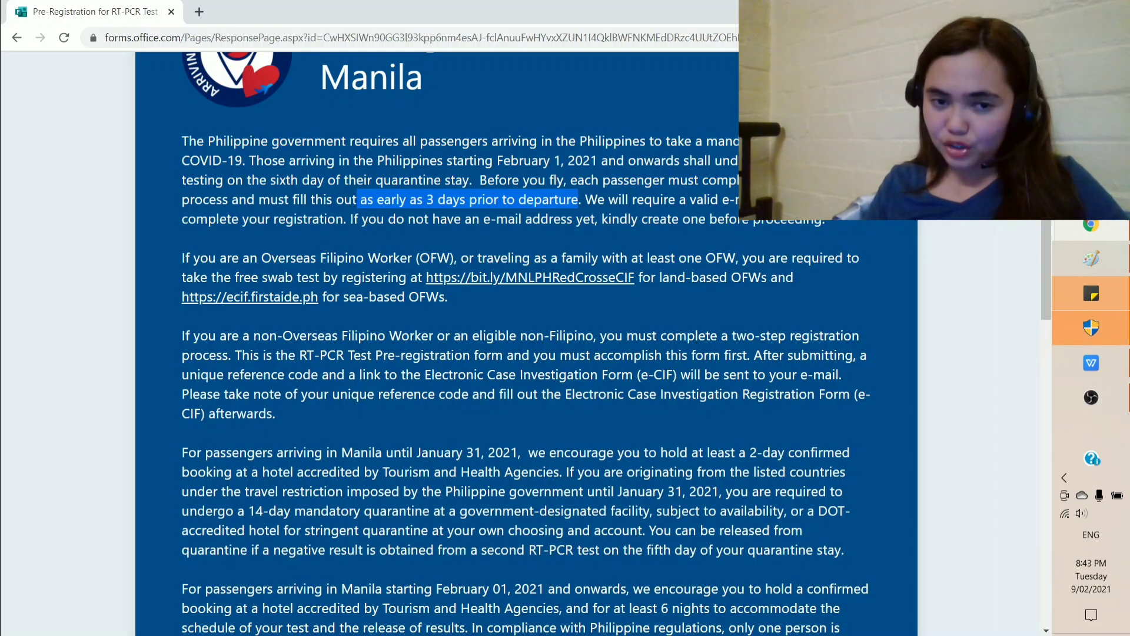
scroll(527, 341, "down", 8)
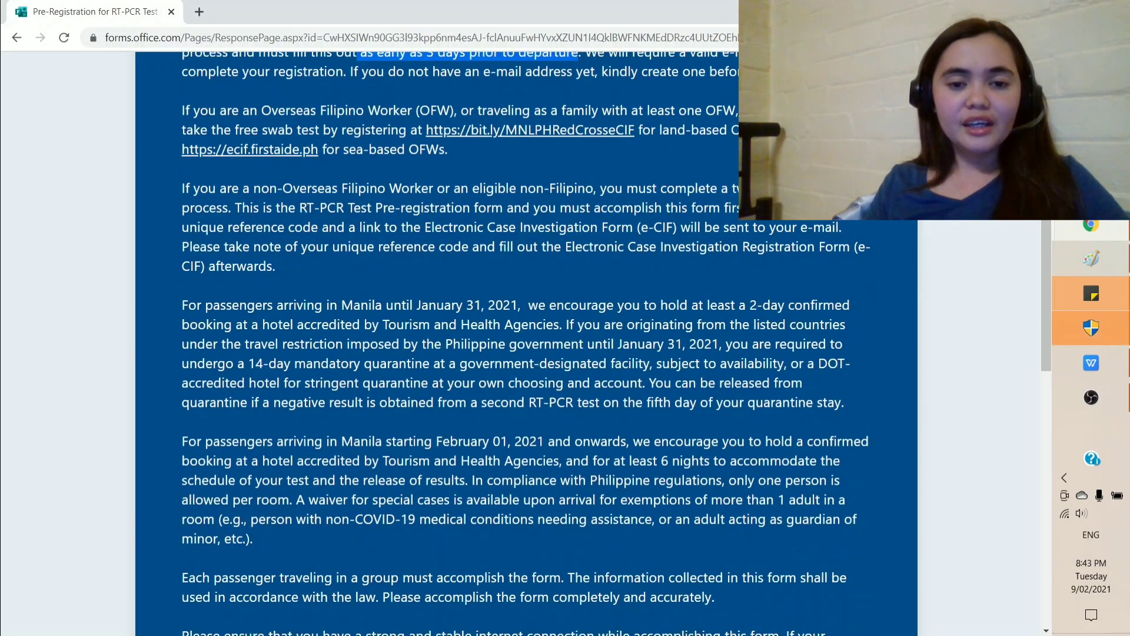
scroll(683, 380, "down", 6)
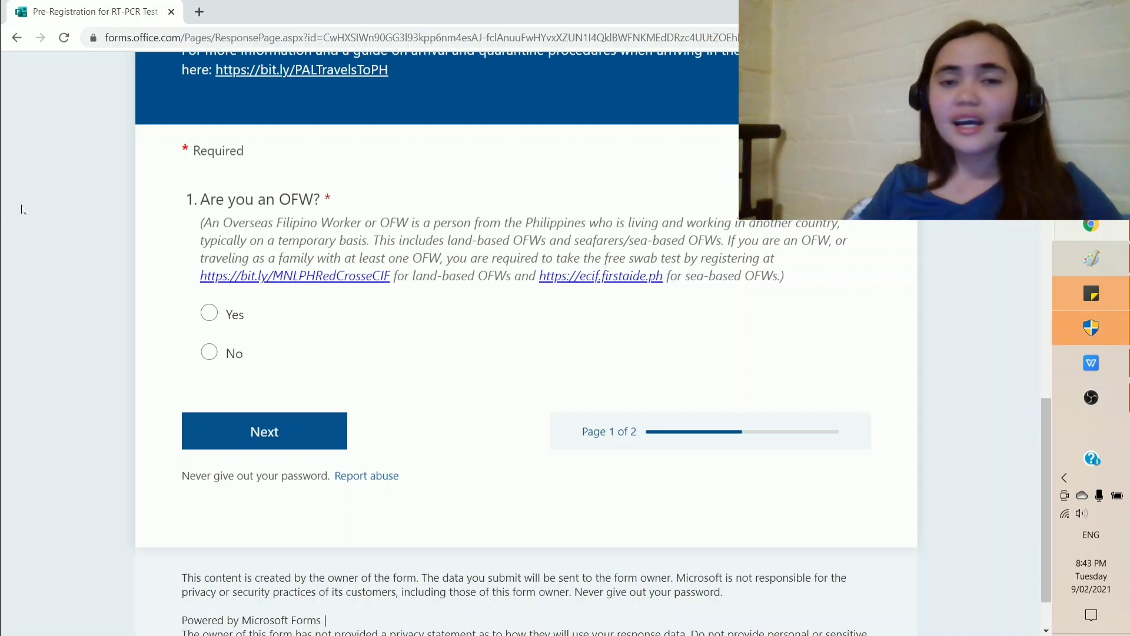
Step: Answer No to the OFW question and enter the passport last name, first name and e-mail address
left_click(206, 356)
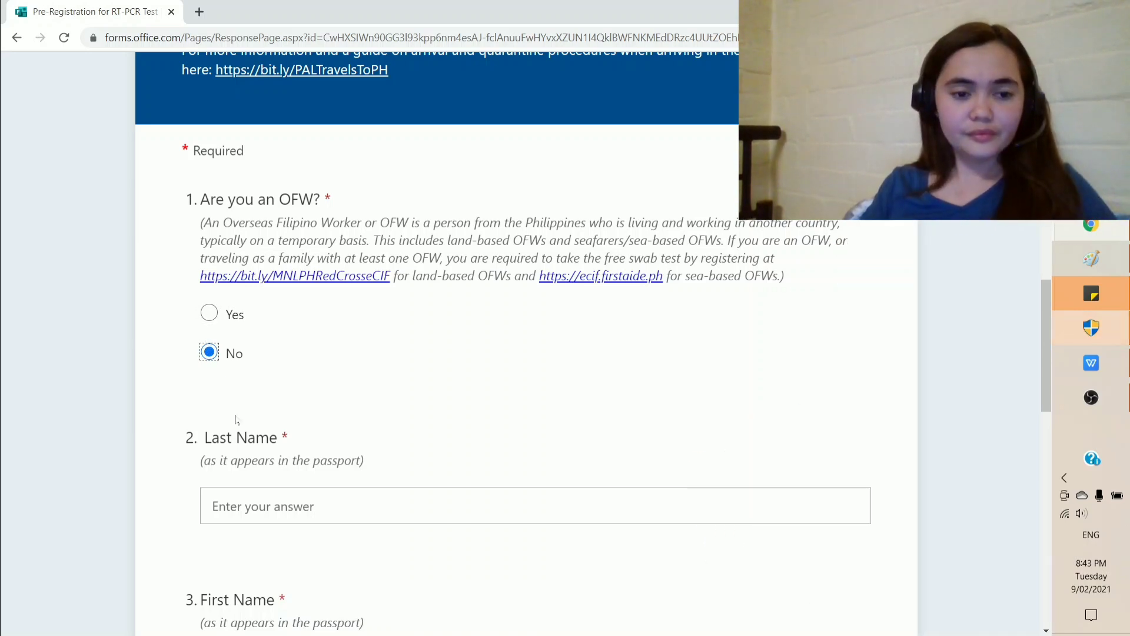
scroll(223, 386, "down", 2)
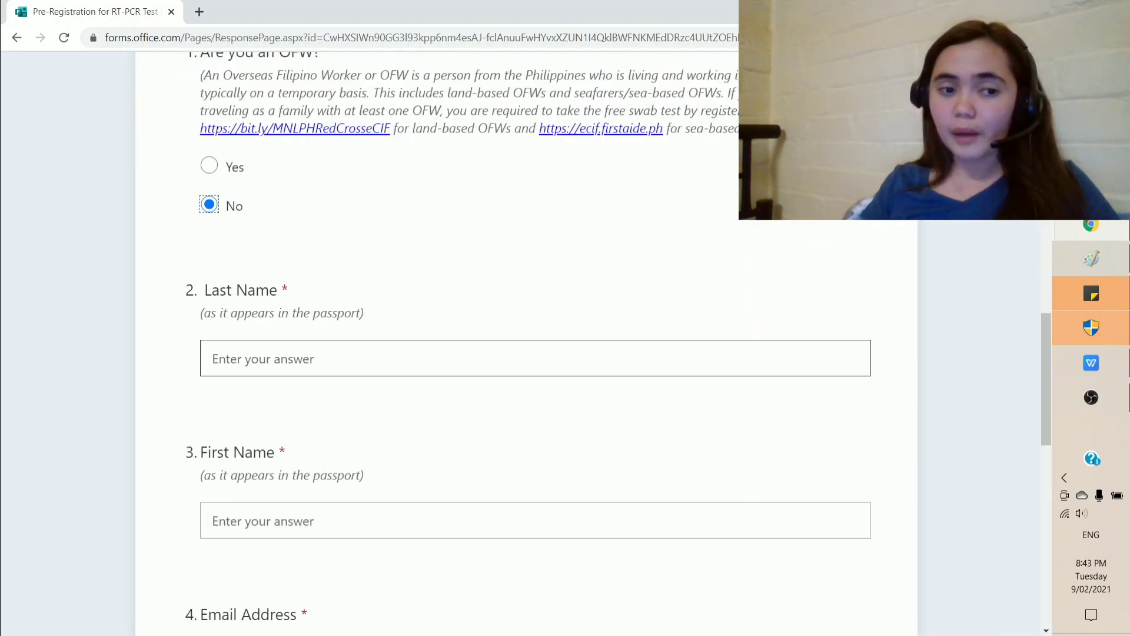
scroll(337, 371, "down", 1)
left_click(282, 284)
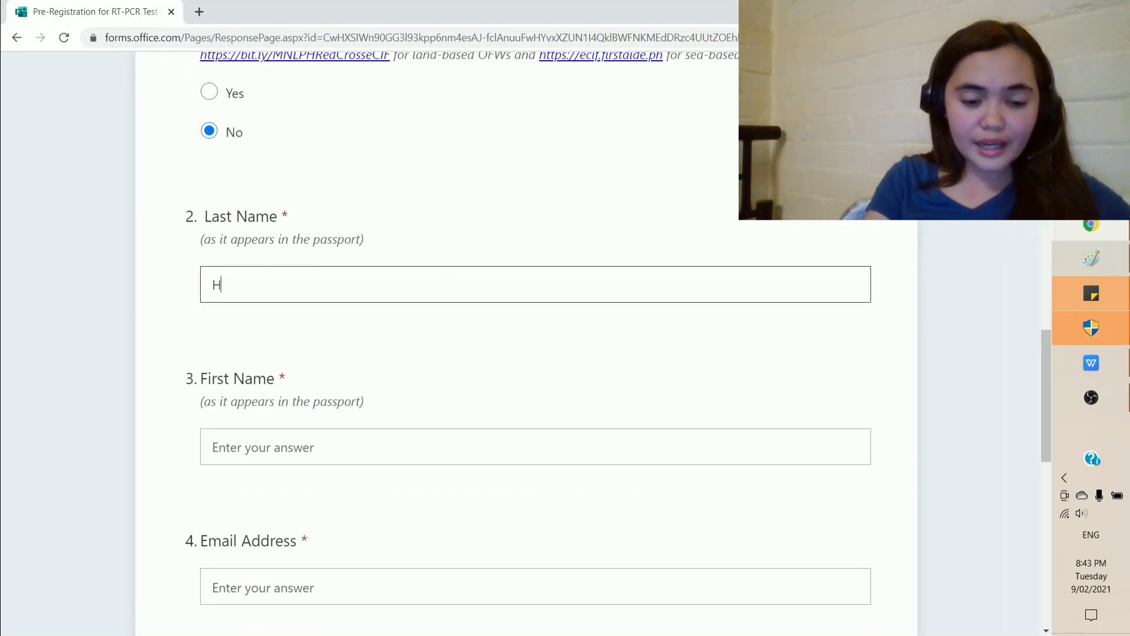
scroll(530, 353, "down", 2)
left_click(265, 299)
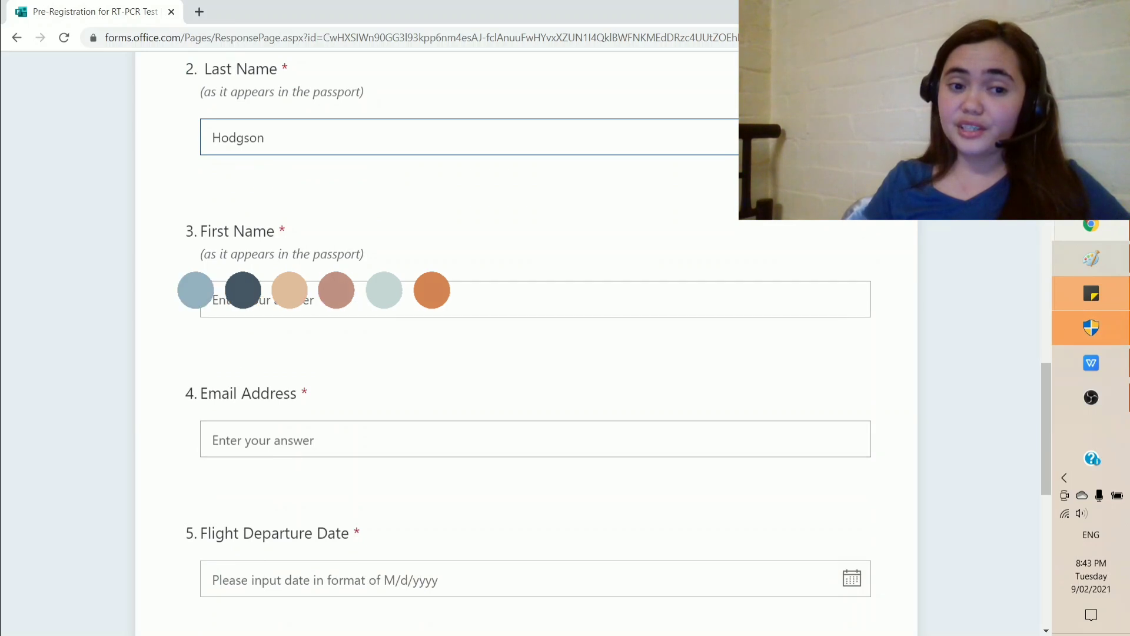
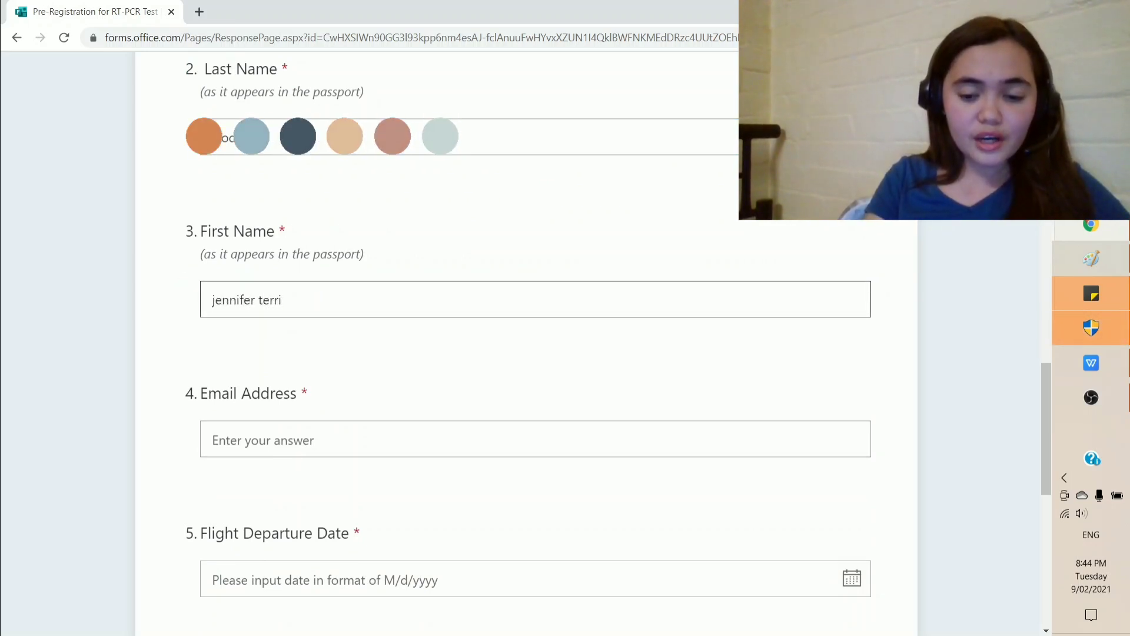
scroll(530, 353, "down", 3)
left_click(235, 291)
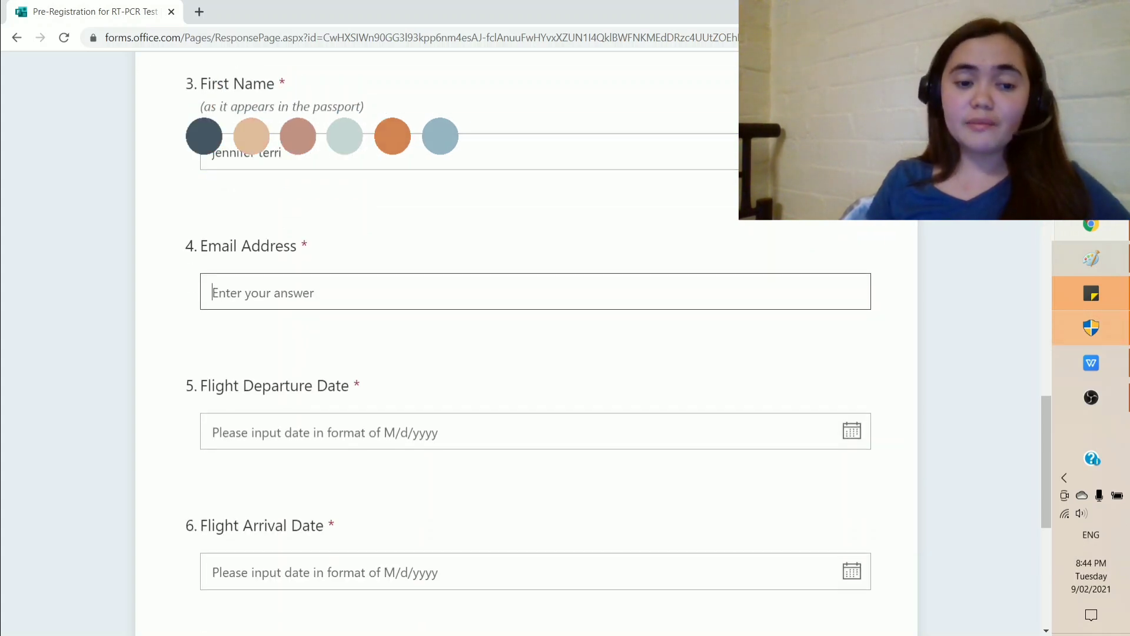
type("terrie")
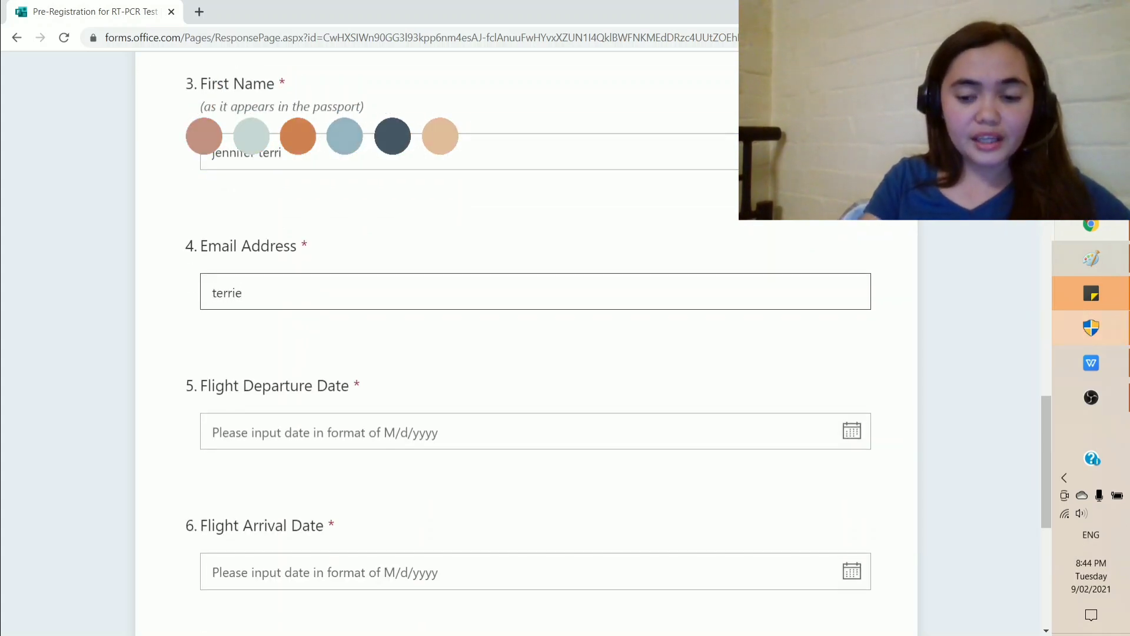
key("BackSpace")
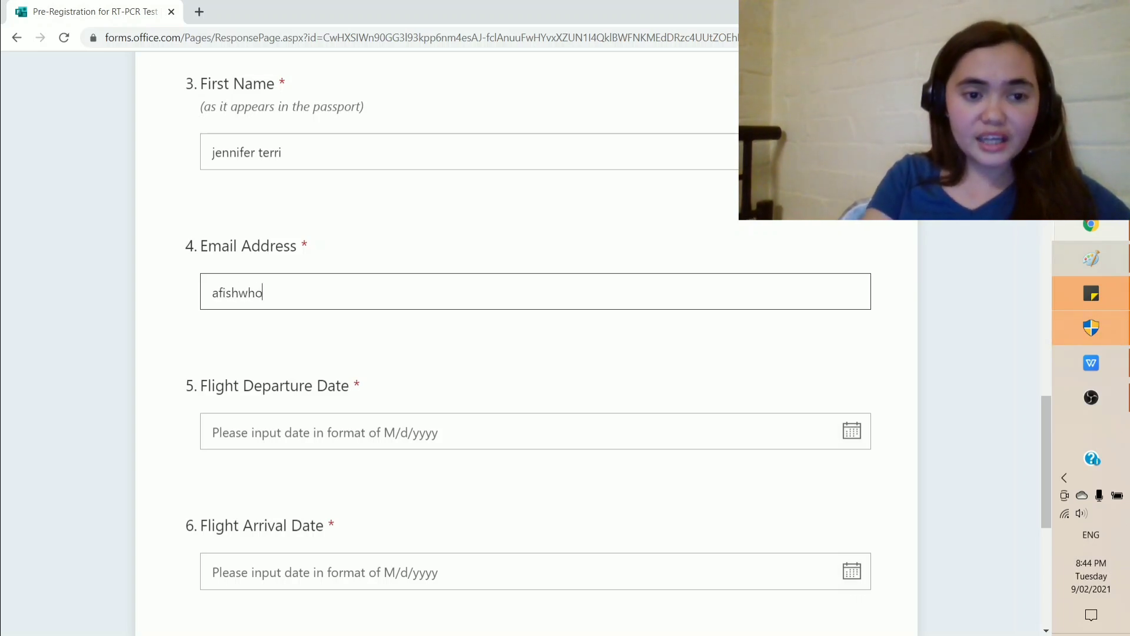
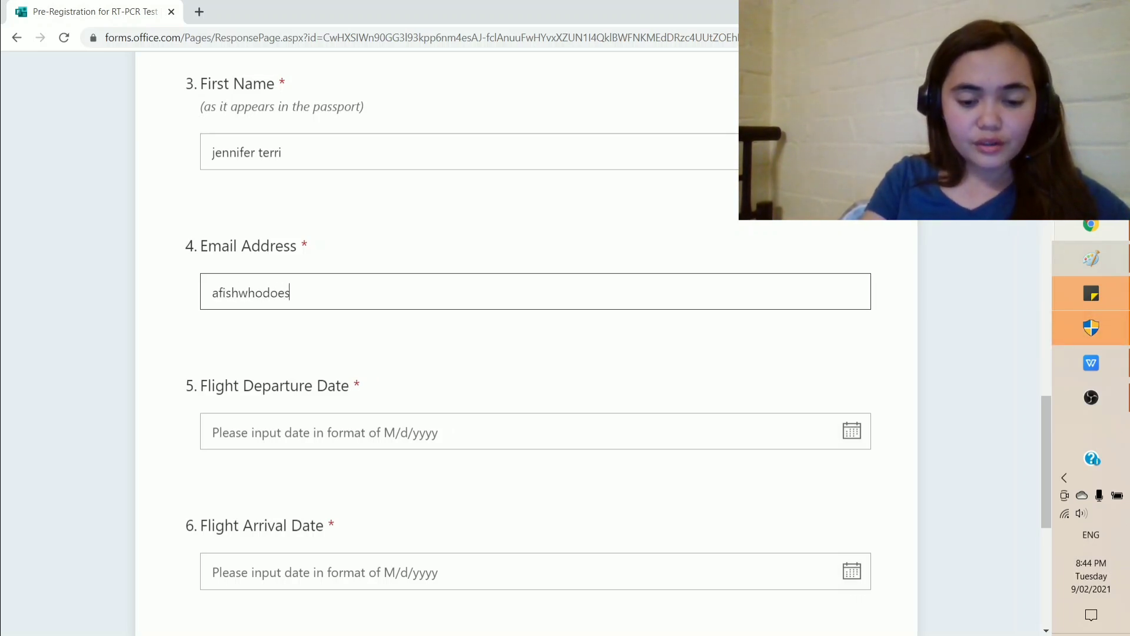
Step: Set departure and arrival dates to 2/11/2021, choose Fukuoka as port of exit, and continue
scroll(530, 353, "down", 2)
left_click(595, 284)
scroll(593, 344, "down", 1)
left_click(471, 338)
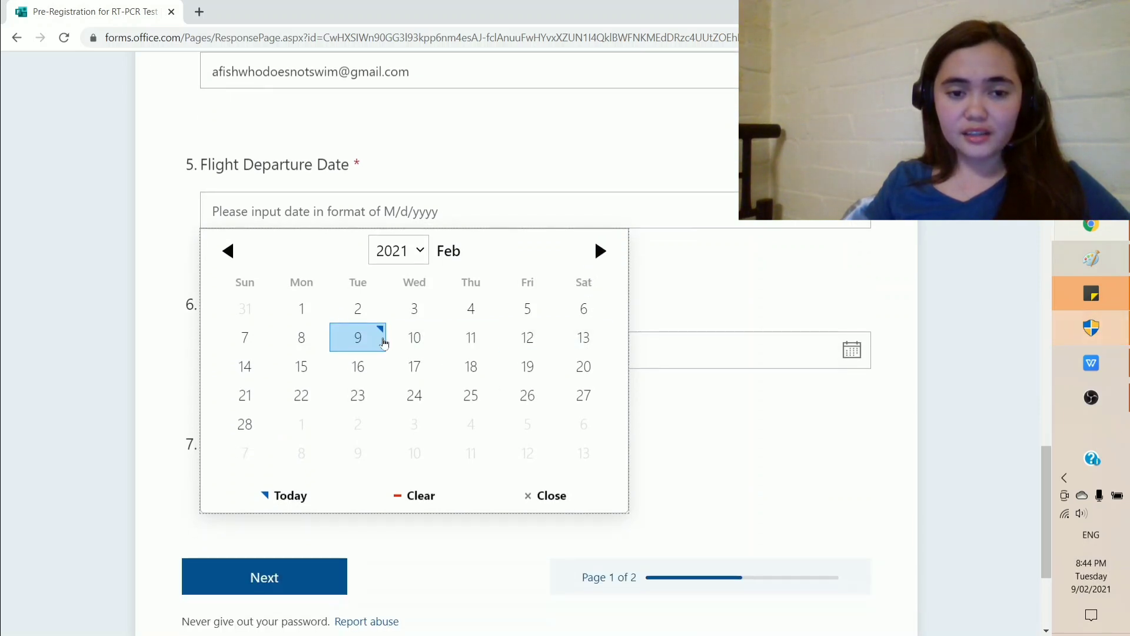
scroll(461, 341, "down", 2)
left_click(854, 276)
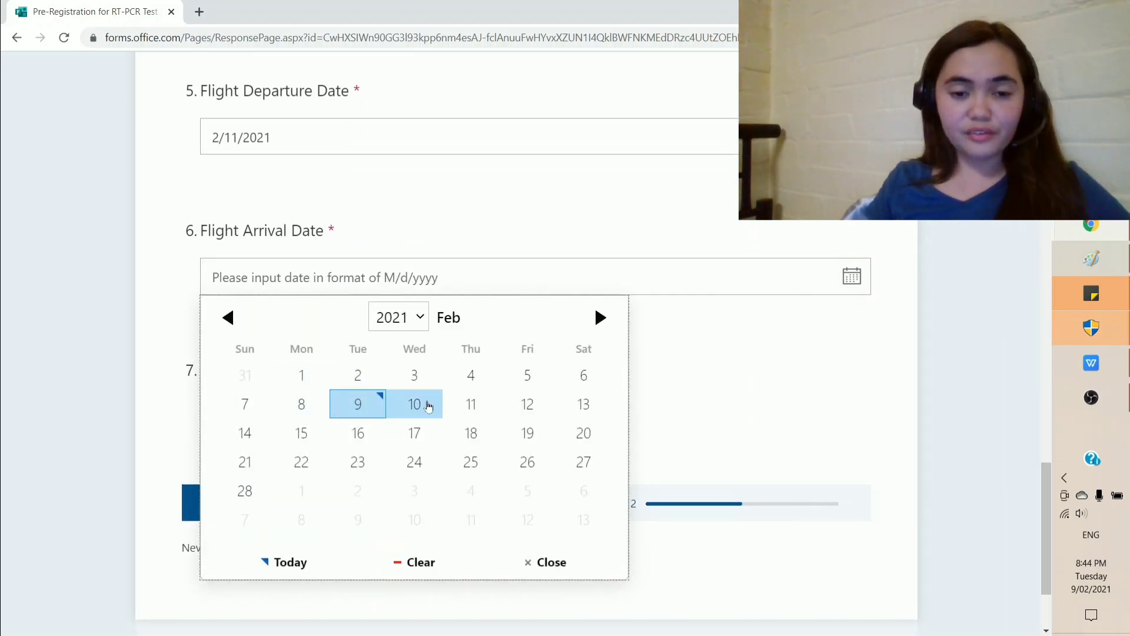
left_click(460, 407)
scroll(462, 356, "down", 1)
left_click(503, 345)
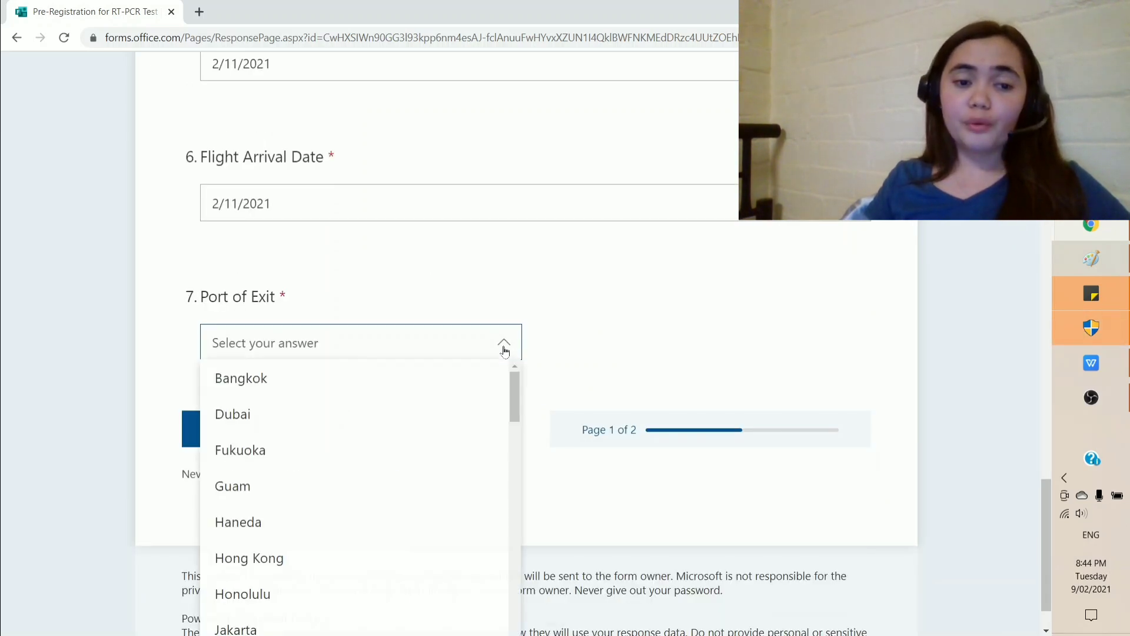
scroll(403, 465, "down", 3)
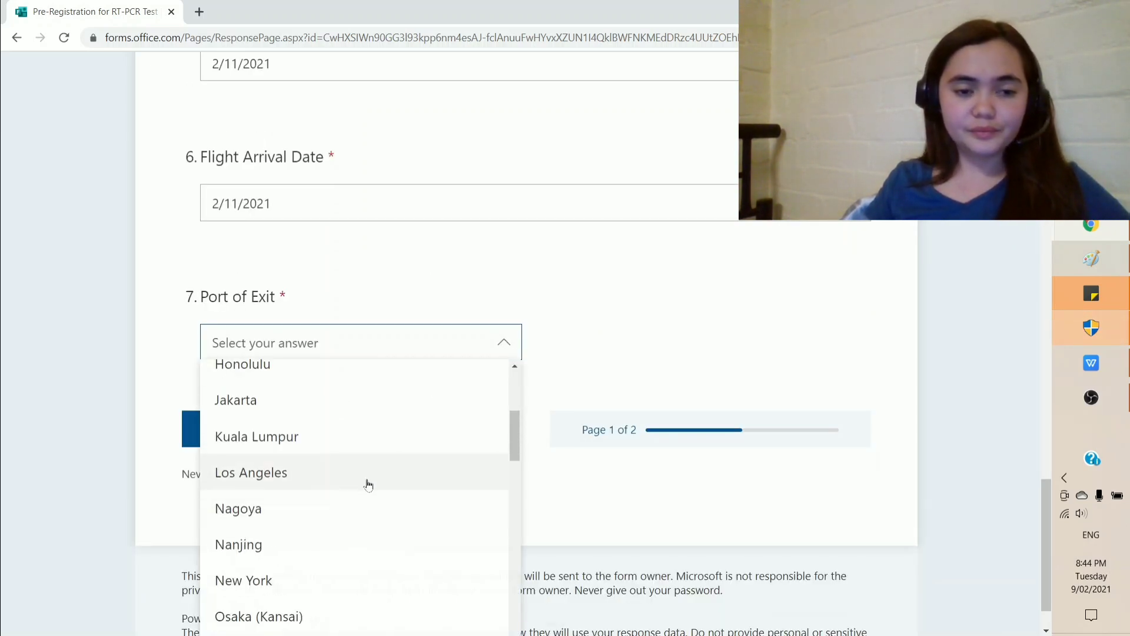
scroll(266, 438, "up", 1)
left_click(267, 439)
left_click(267, 439)
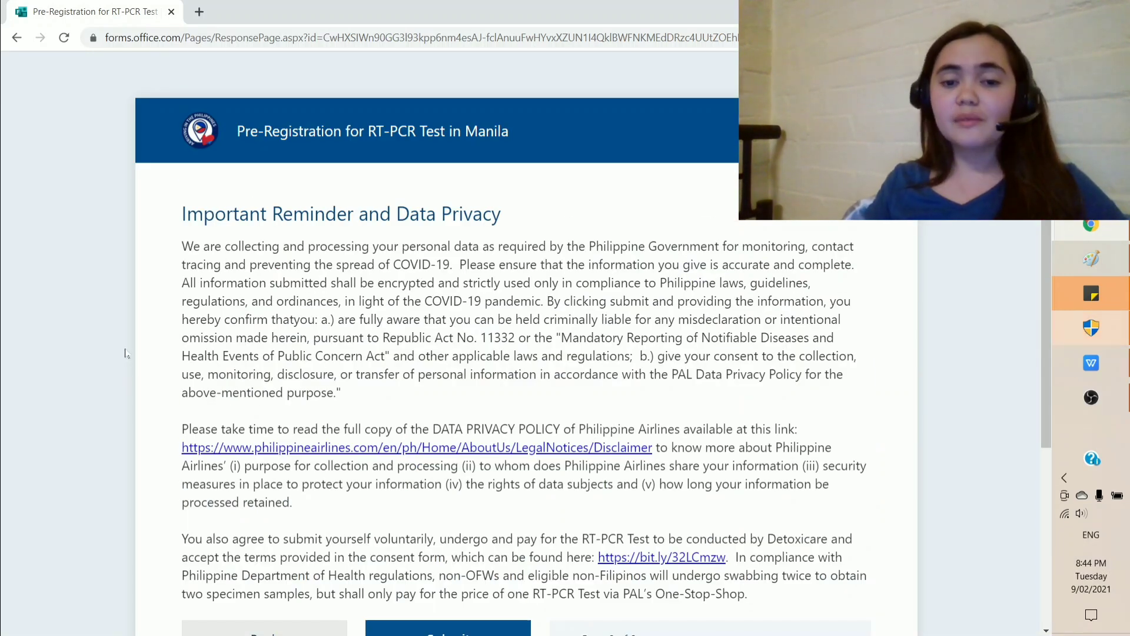
Step: Submit the pre-registration from the data-privacy page
scroll(123, 401, "down", 2)
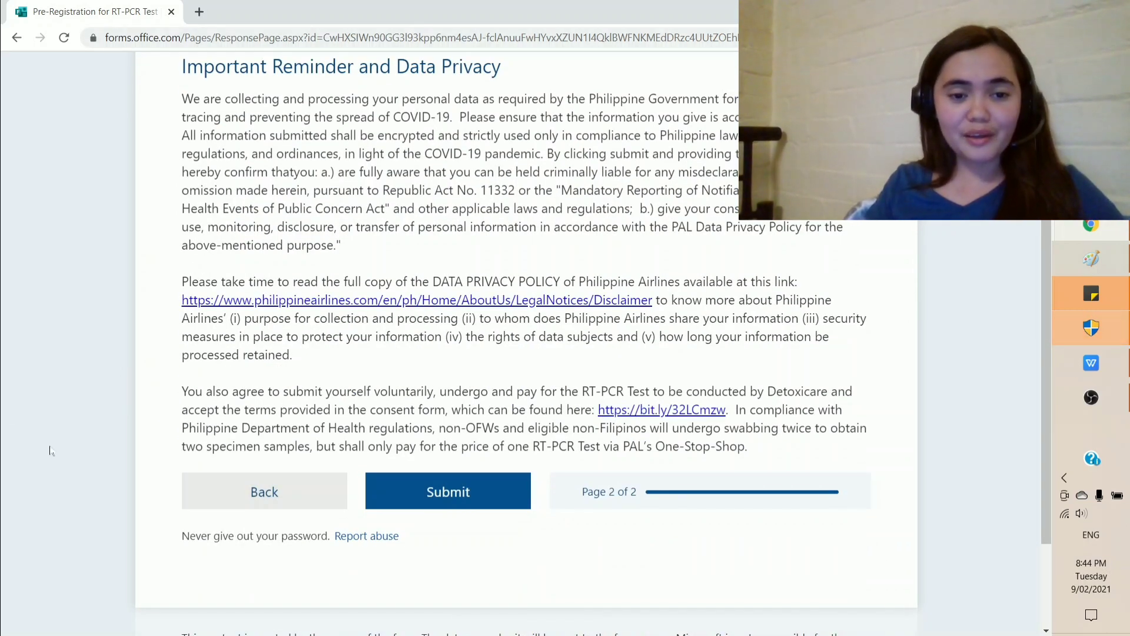
left_click(502, 494)
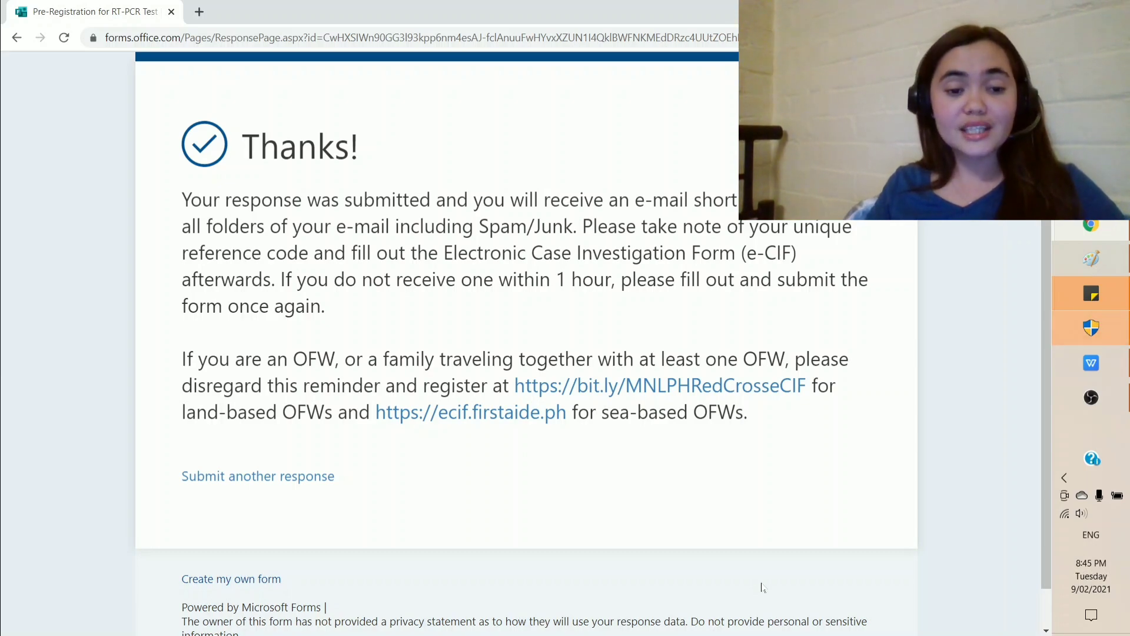
Step: Open Gmail in a new tab and view the PAL e-CIF confirmation e-mail's reference code
left_click(199, 12)
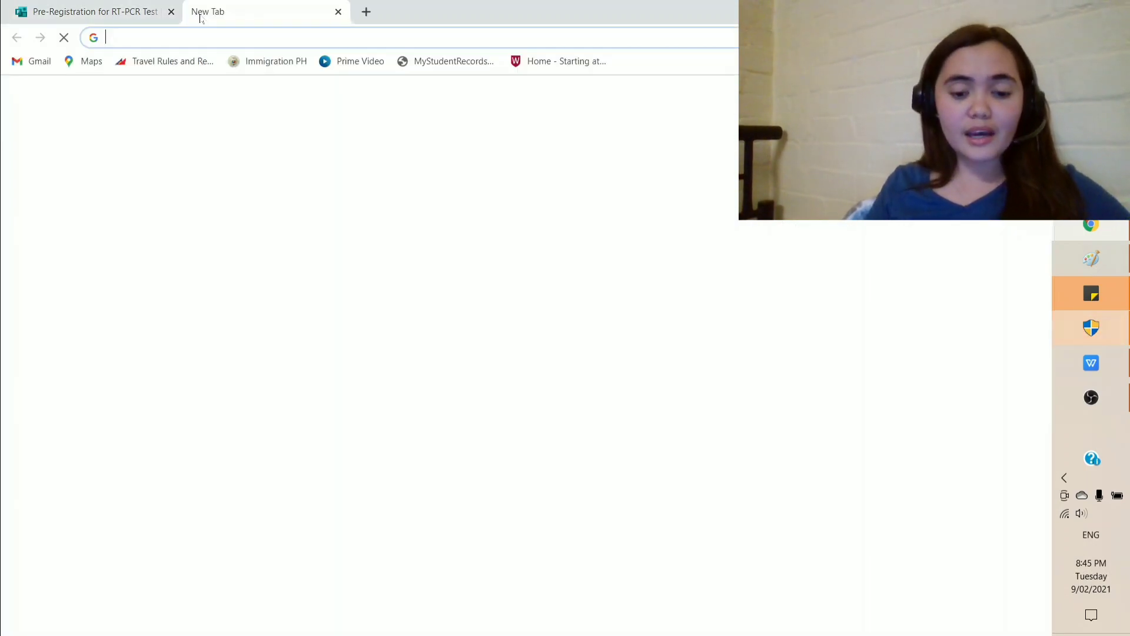
type("gmail.com")
key("Return")
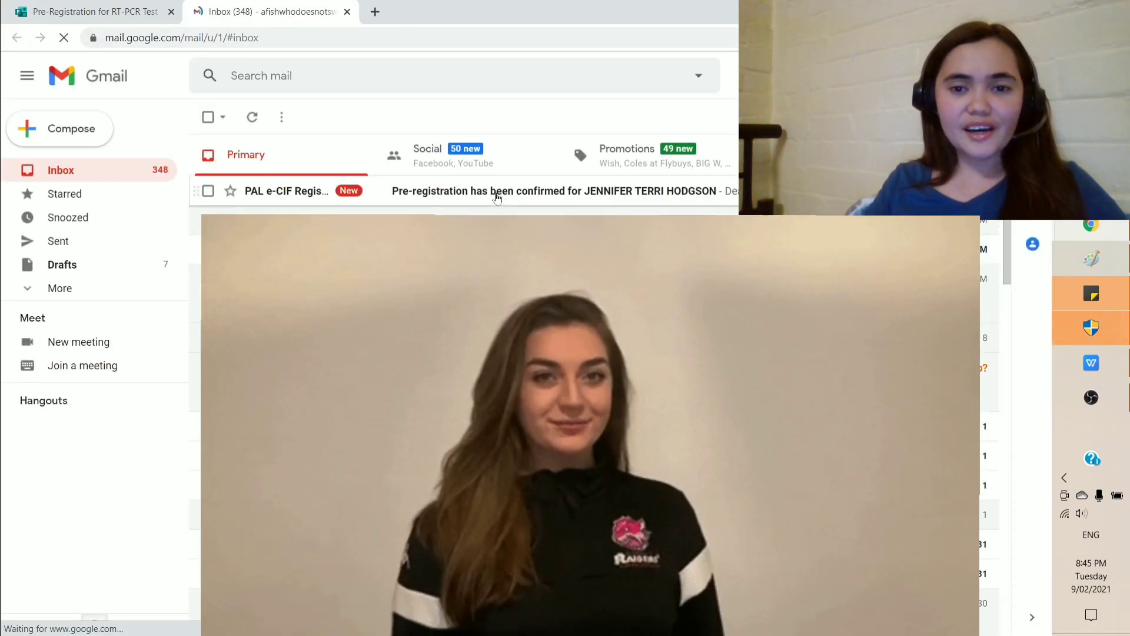
left_click(496, 198)
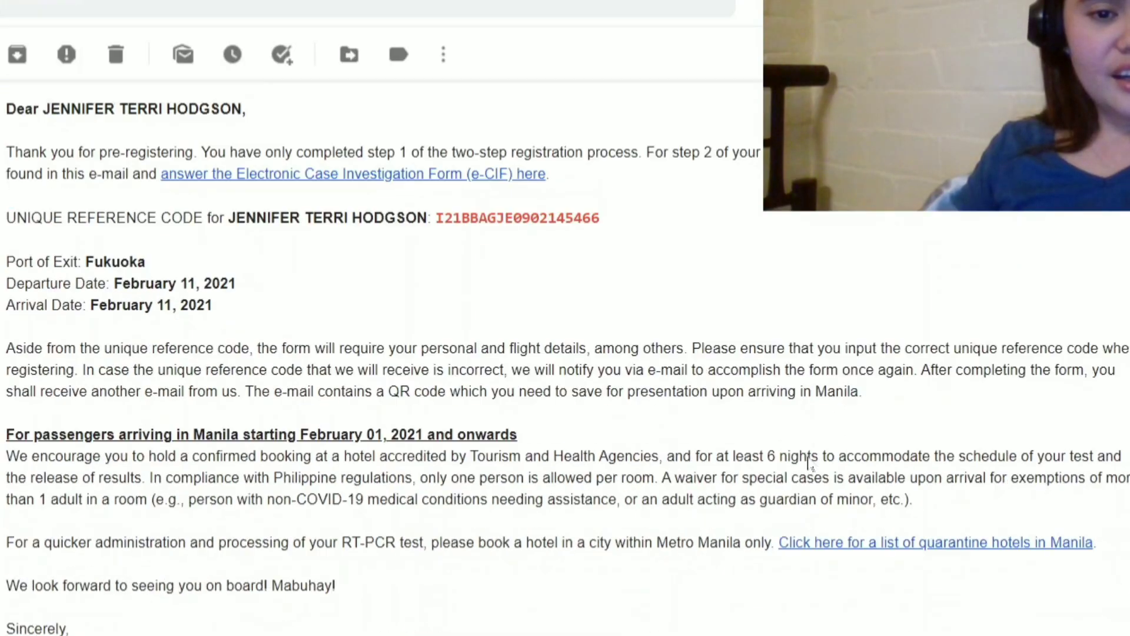
scroll(809, 463, "down", 1)
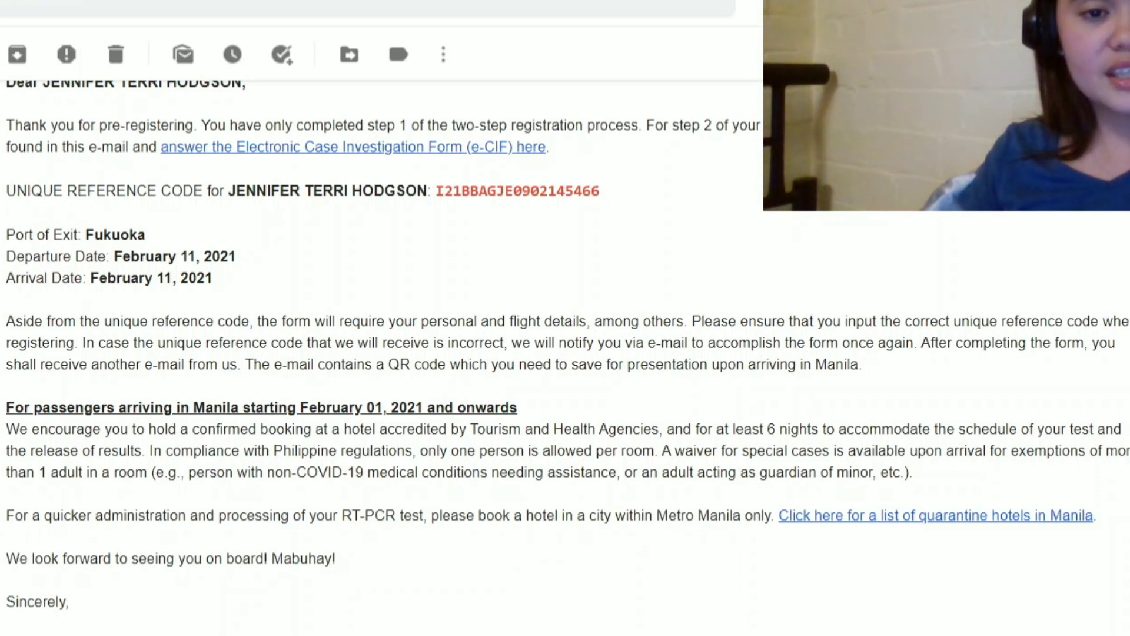
left_click_drag(5, 191, 623, 199)
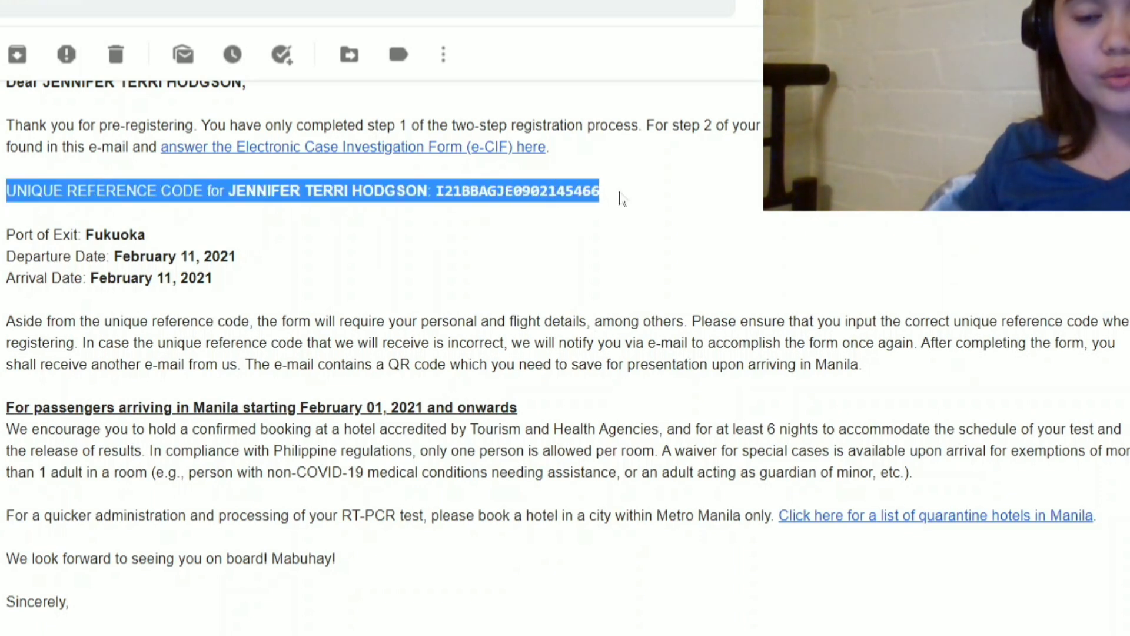
left_click(482, 252)
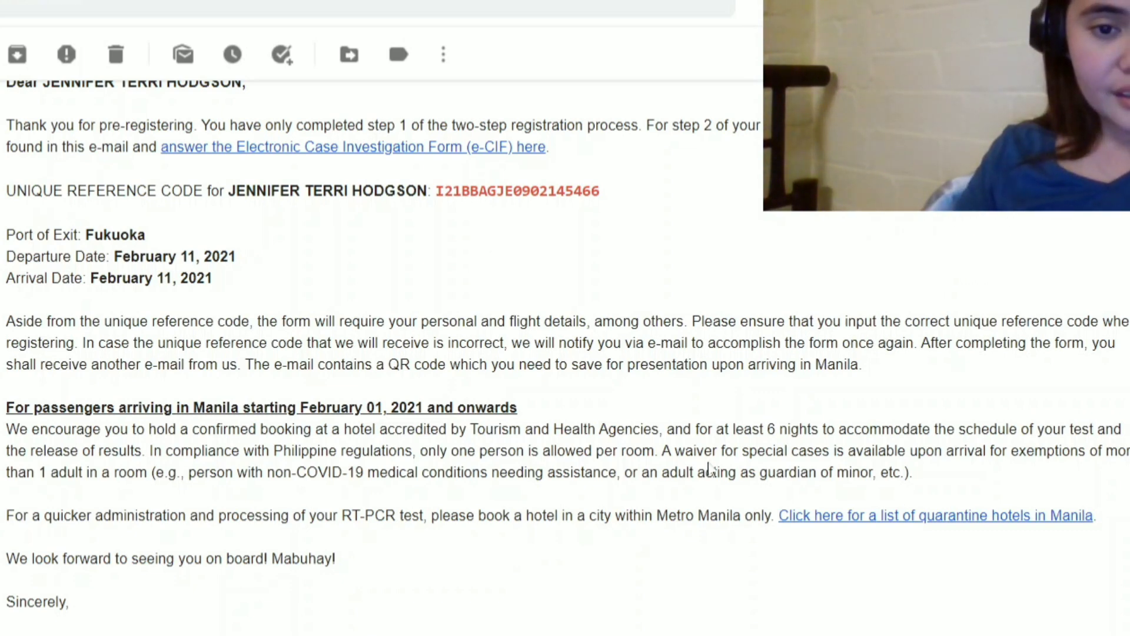
scroll(706, 470, "down", 3)
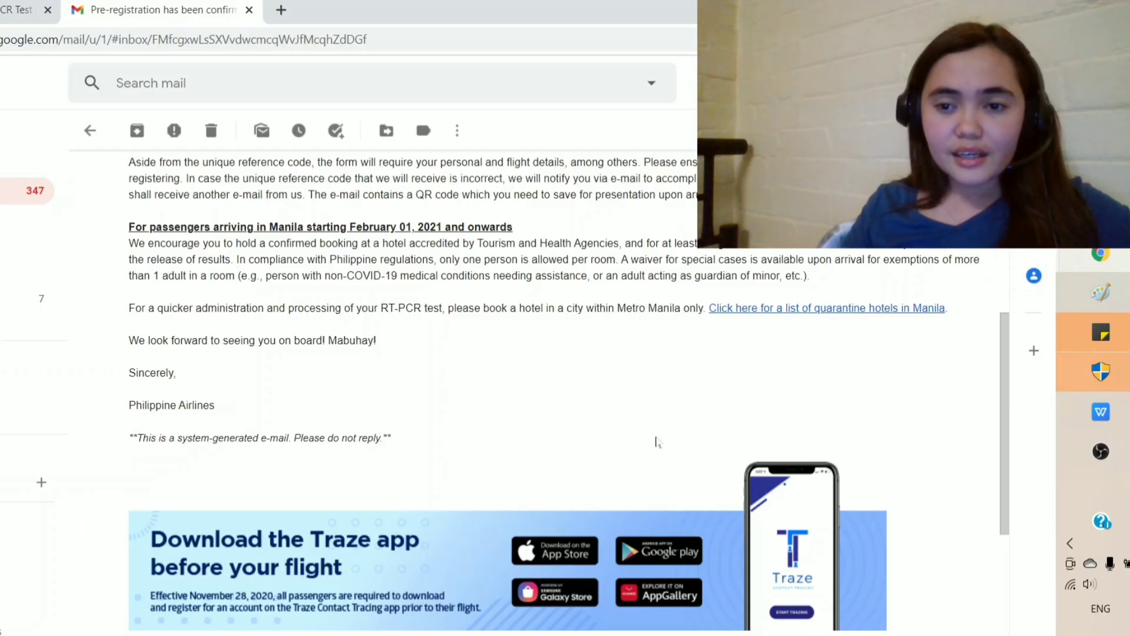
scroll(709, 469, "up", 2)
Step: Copy the reference code from the Gmail e-mail into the form's reference field and continue
scroll(656, 441, "up", 3)
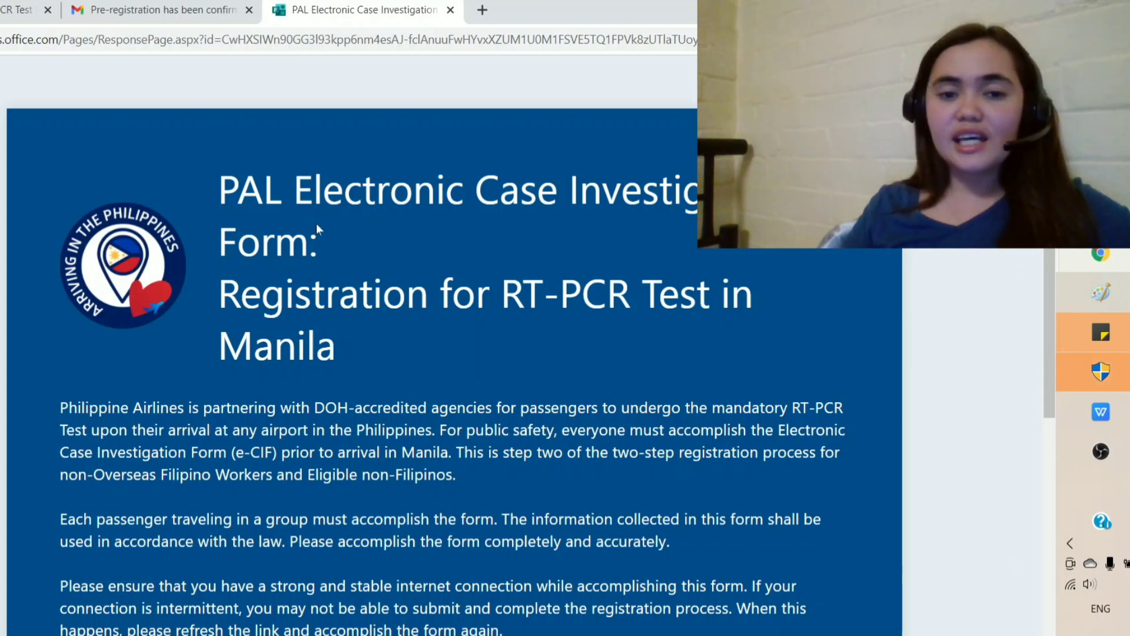
scroll(580, 394, "down", 1)
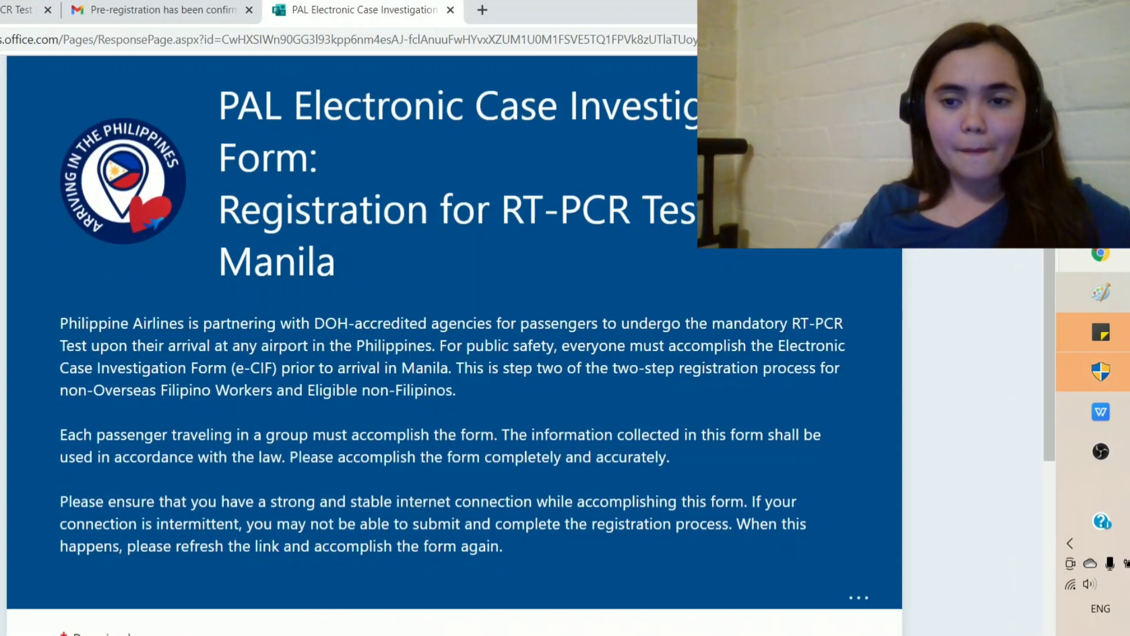
scroll(630, 400, "down", 5)
left_click(456, 333)
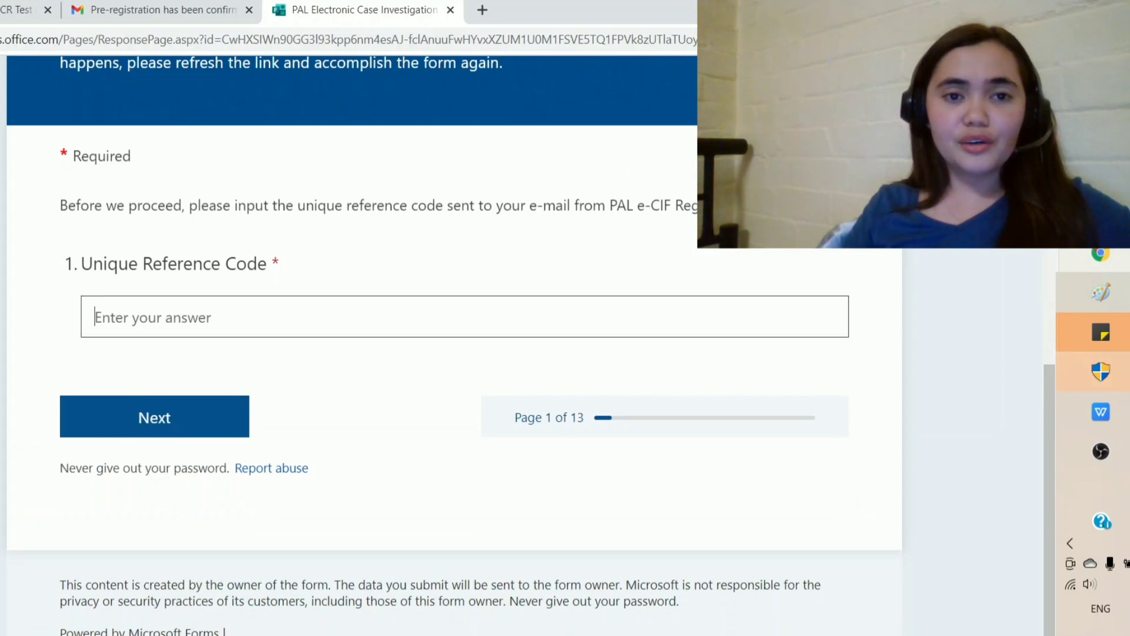
left_click(159, 9)
left_click_drag(450, 318, 589, 318)
key("ctrl+c")
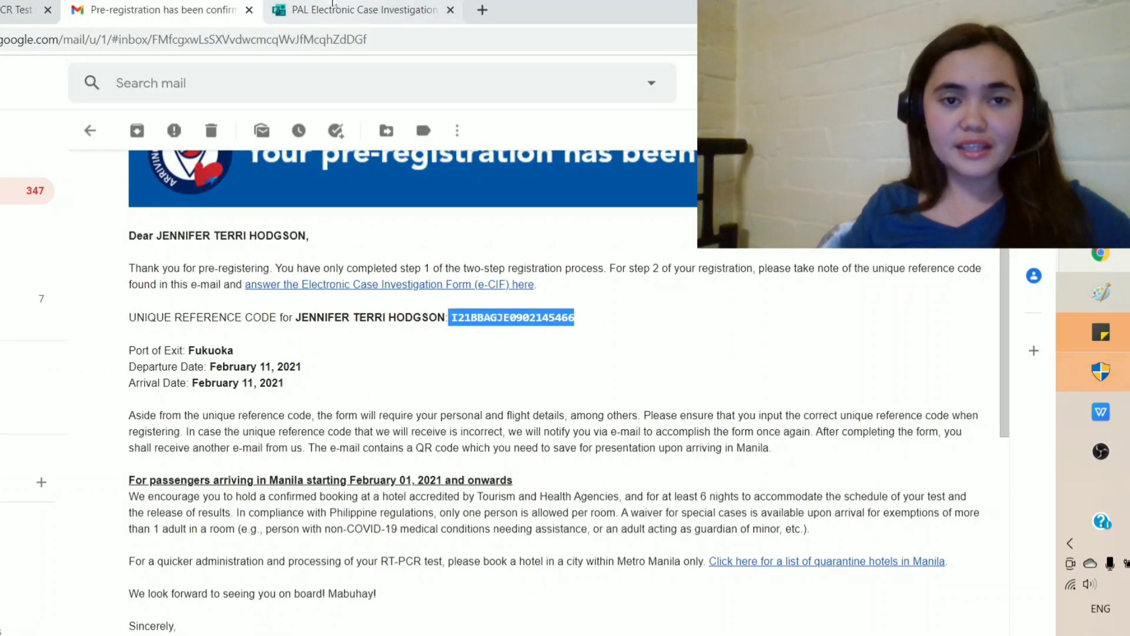
left_click(353, 9)
key("ctrl+v")
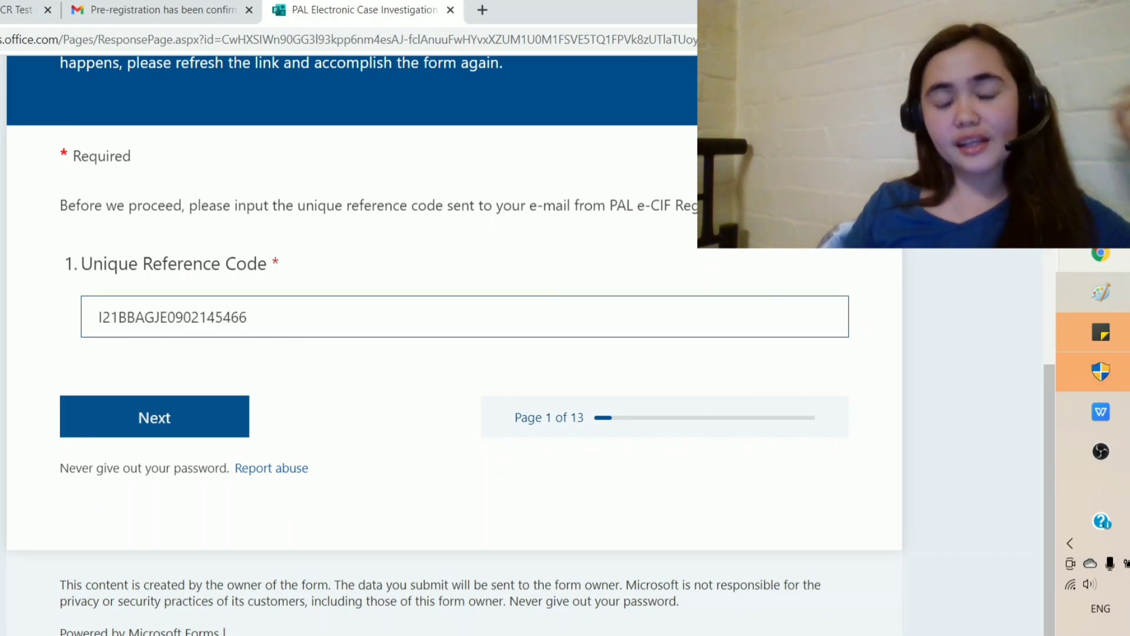
left_click(173, 419)
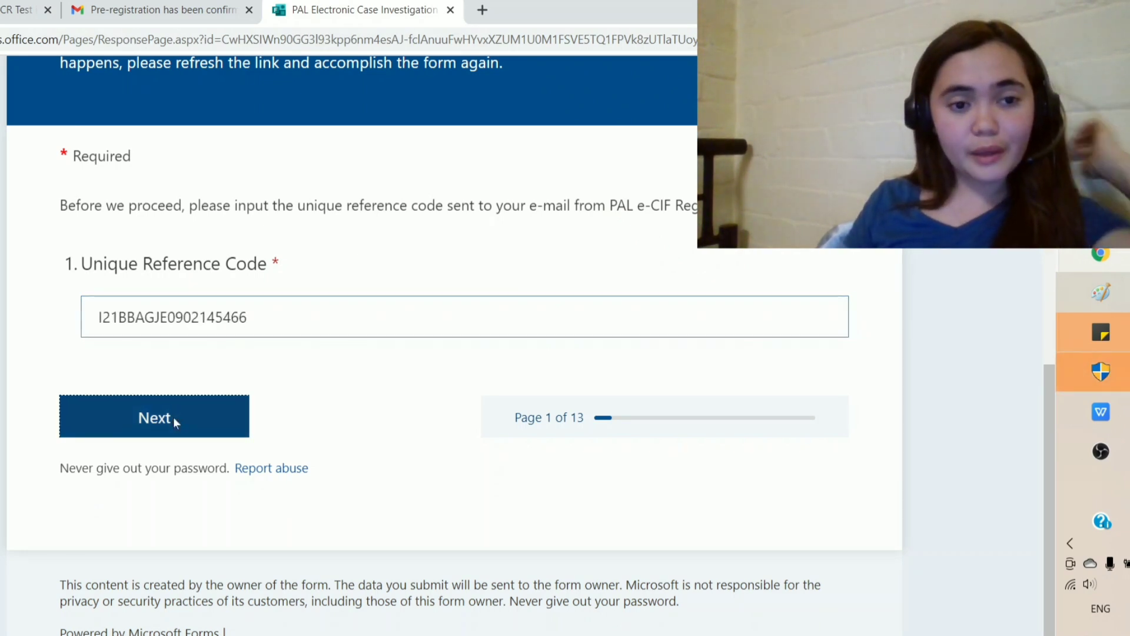
Step: Enter the traveller's last and first name and set date of birth to 2/14/2021
scroll(328, 405, "down", 1)
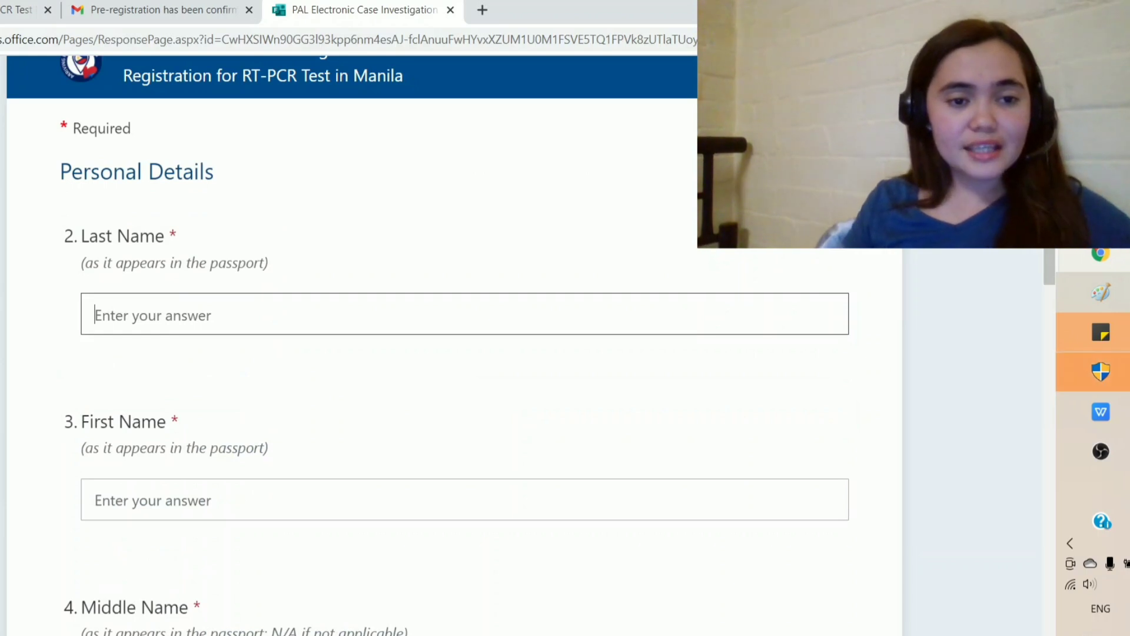
key("Tab")
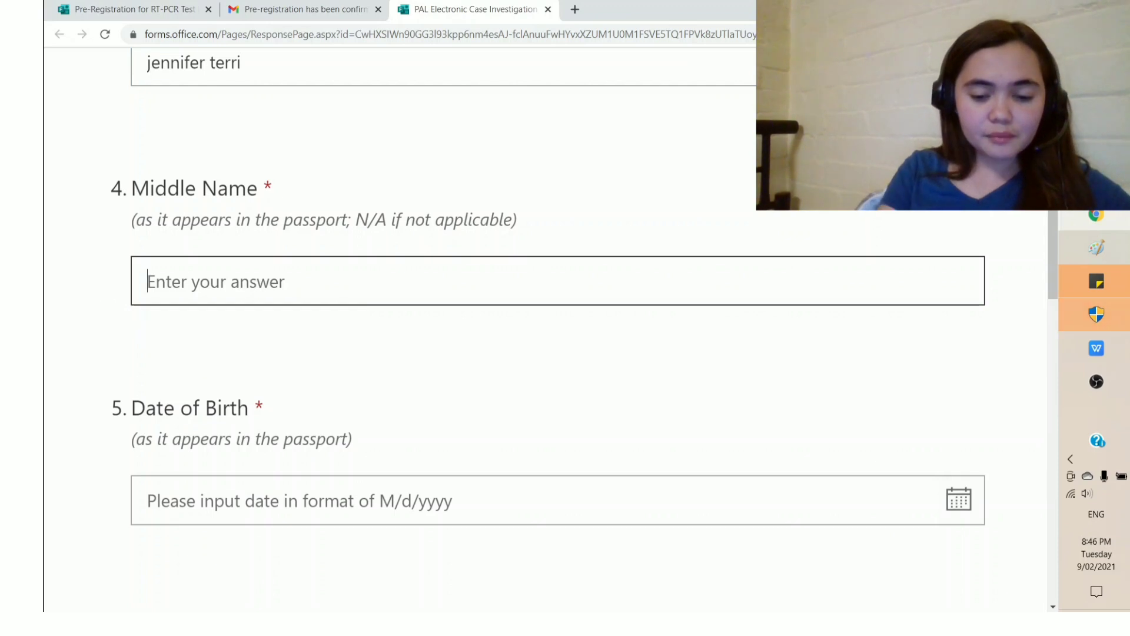
scroll(498, 445, "down", 2)
left_click(403, 424)
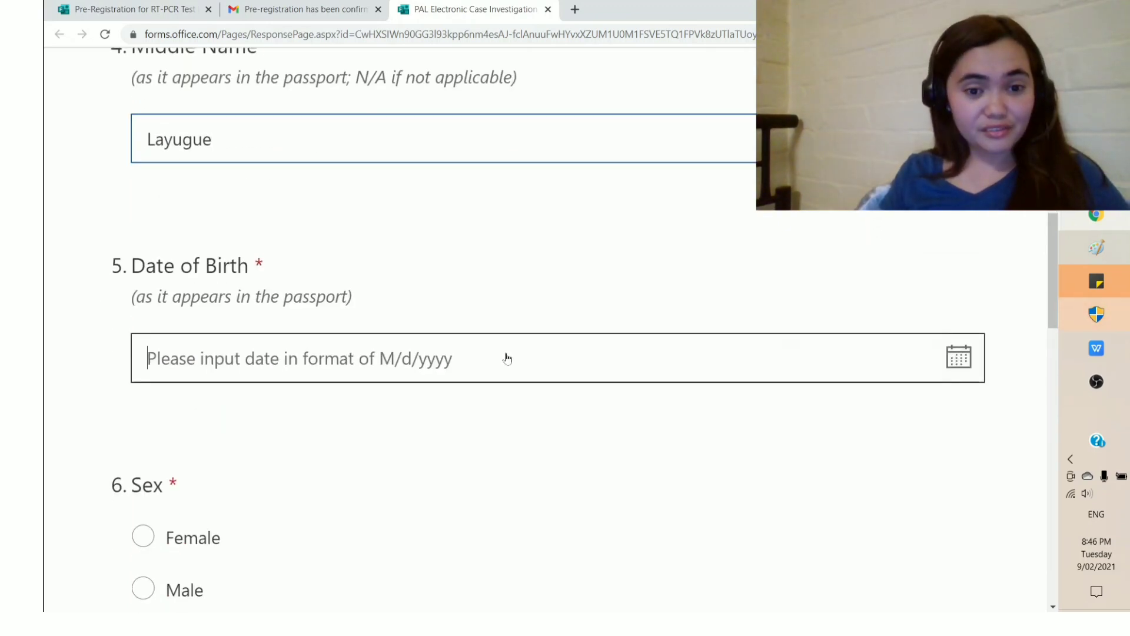
left_click(507, 358)
scroll(447, 346, "down", 1)
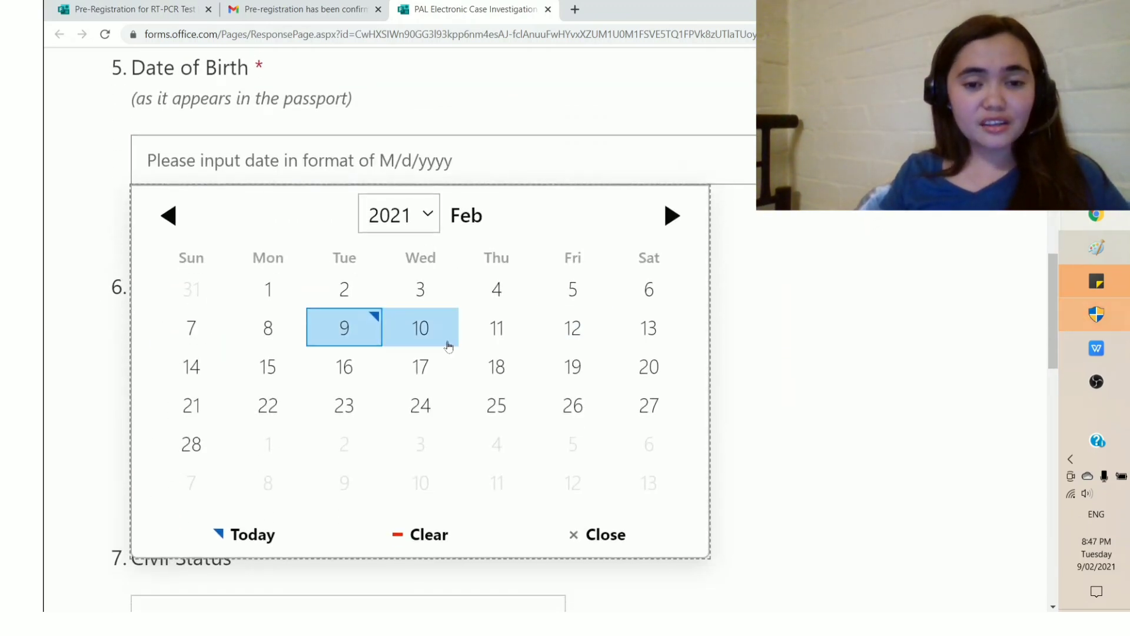
left_click(190, 367)
Step: Choose Female for sex, Single for civil status and Philippines for nationality
scroll(265, 394, "down", 1)
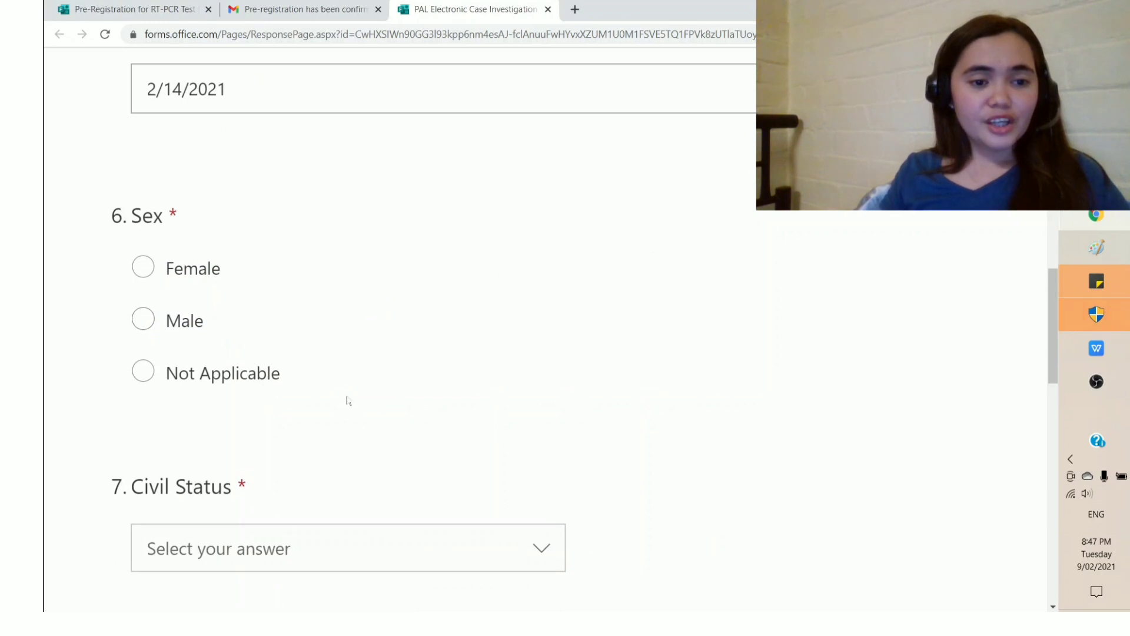
scroll(159, 271, "down", 2)
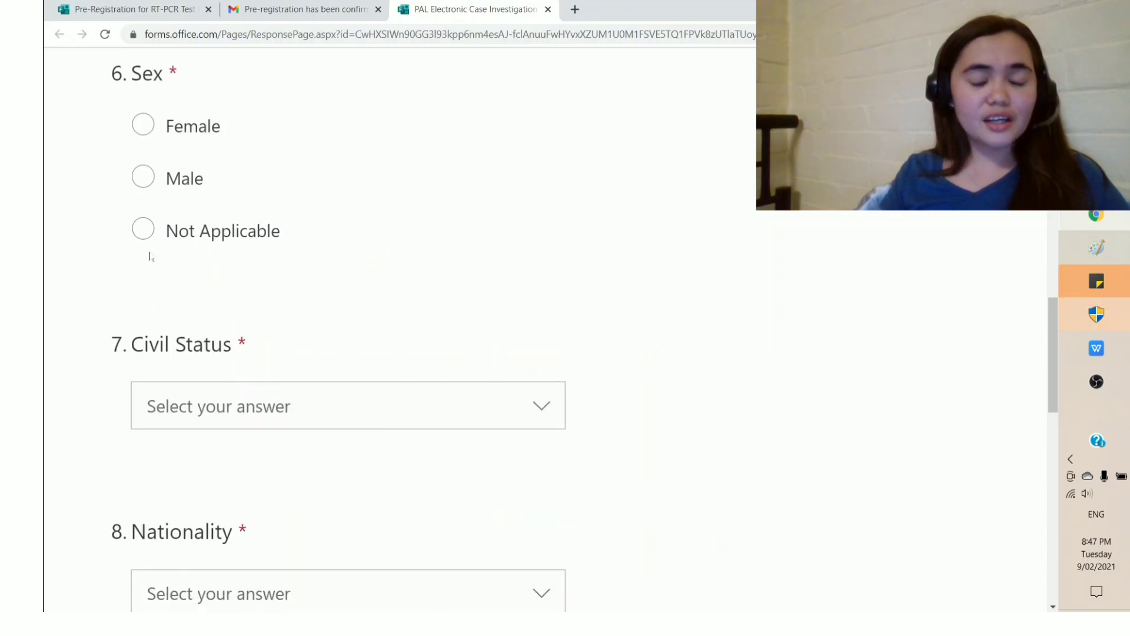
left_click(143, 124)
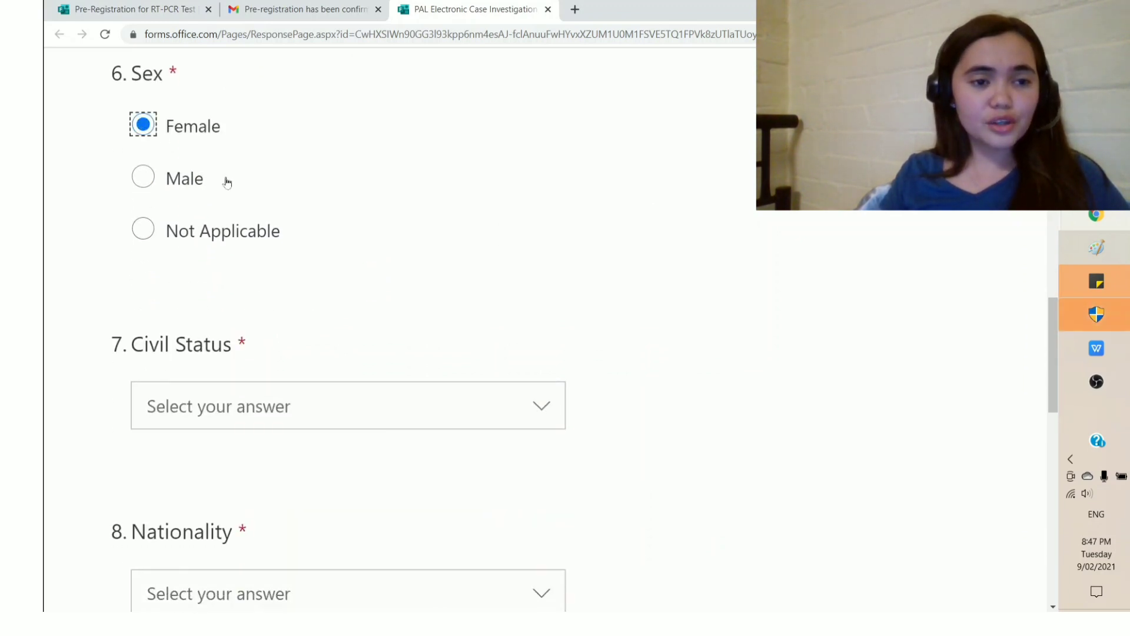
scroll(412, 295, "down", 2)
left_click(324, 260)
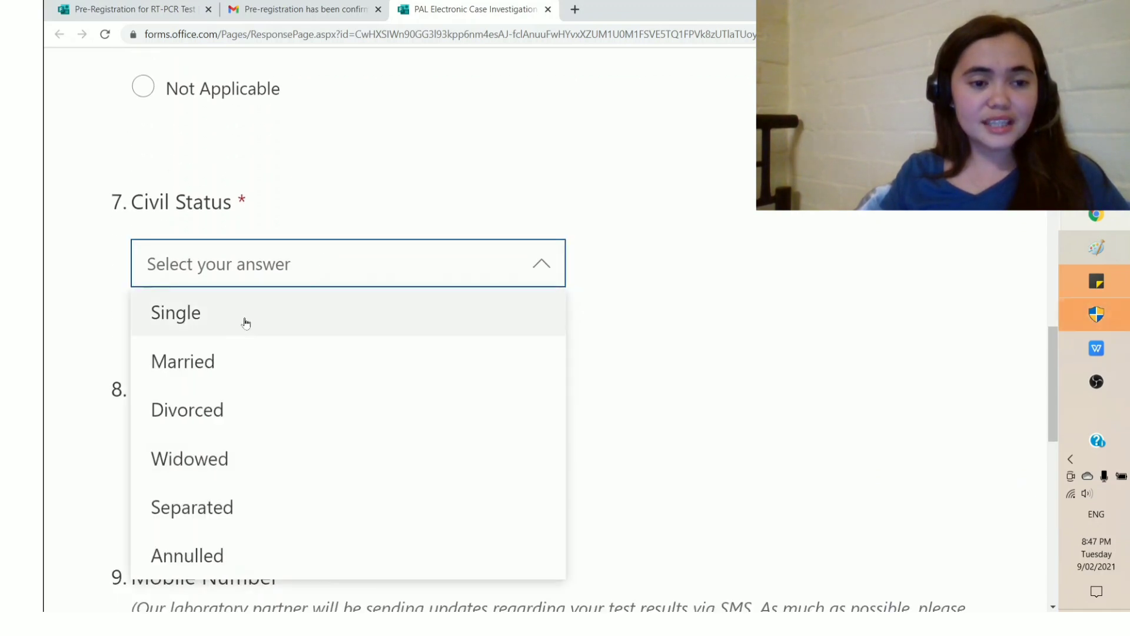
left_click(253, 314)
scroll(365, 359, "down", 2)
left_click(316, 311)
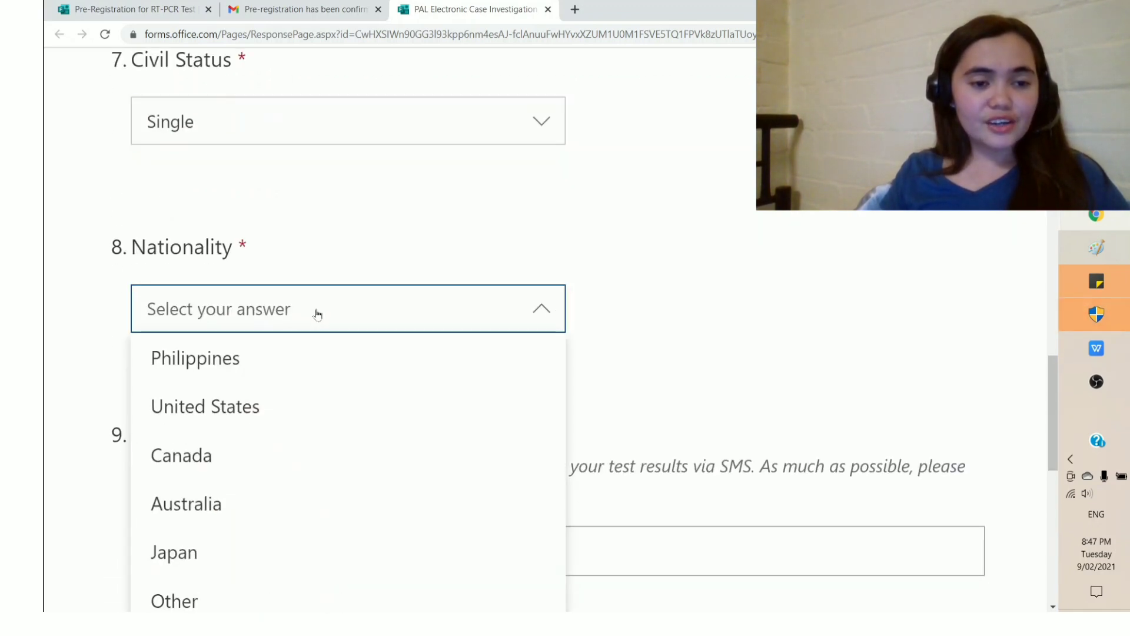
left_click(232, 356)
scroll(383, 352, "down", 2)
scroll(383, 352, "down", 2)
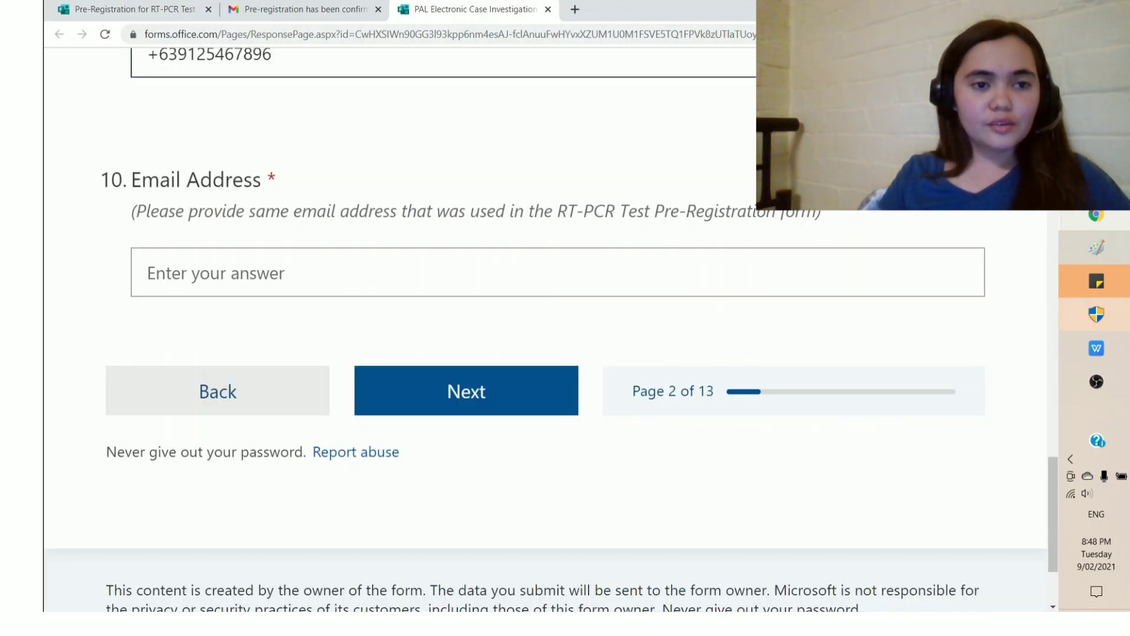
Step: Fill in the Email Address answer with the traveller's e-mail and go to the next page
left_click(236, 273)
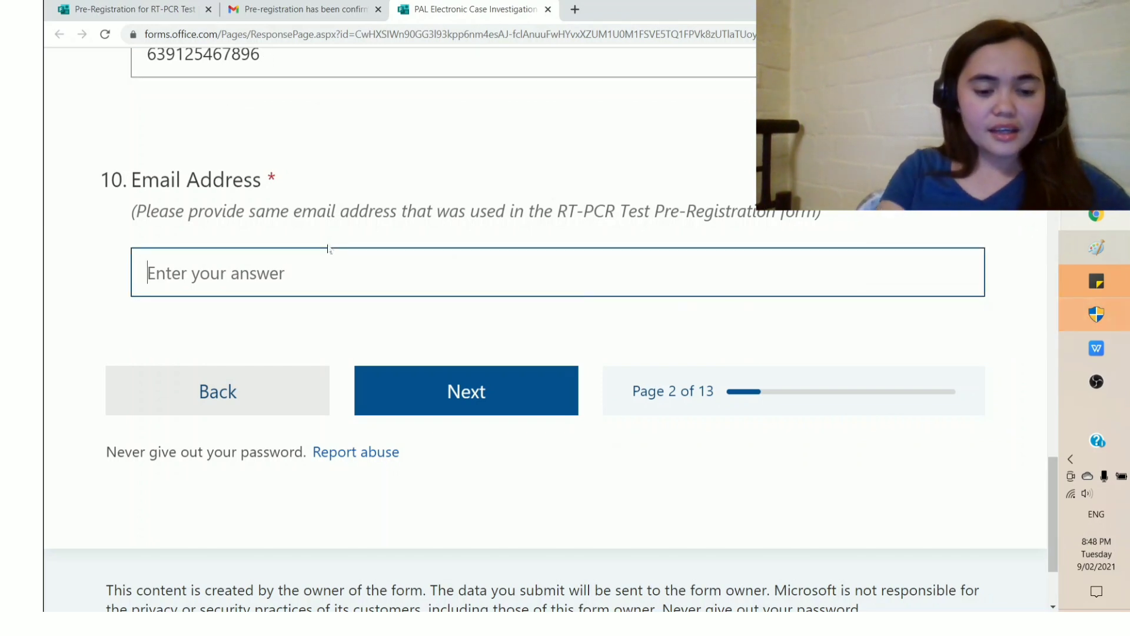
type("terrie")
key("BackSpace")
key("BackSpace")
key("BackSpace")
key("BackSpace")
key("BackSpace")
key("BackSpace")
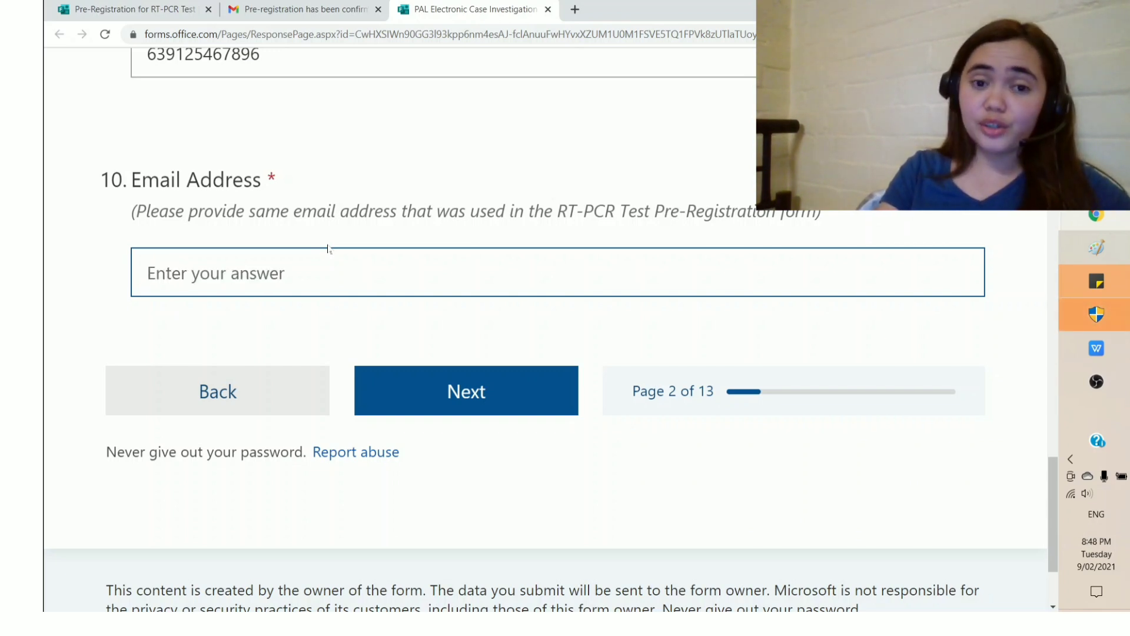
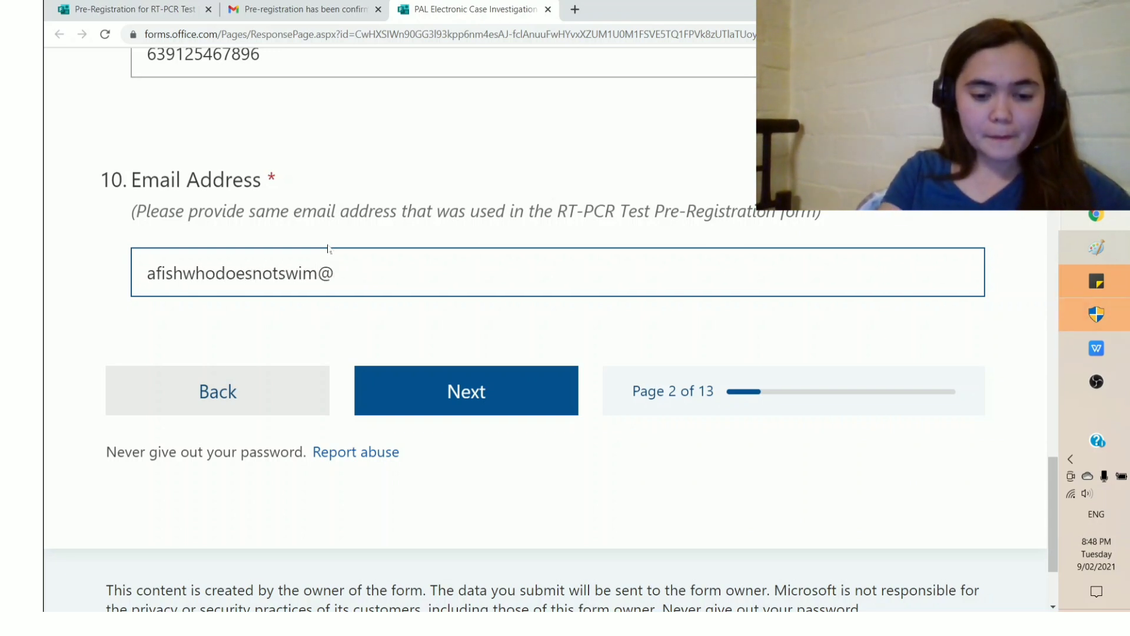
left_click(432, 391)
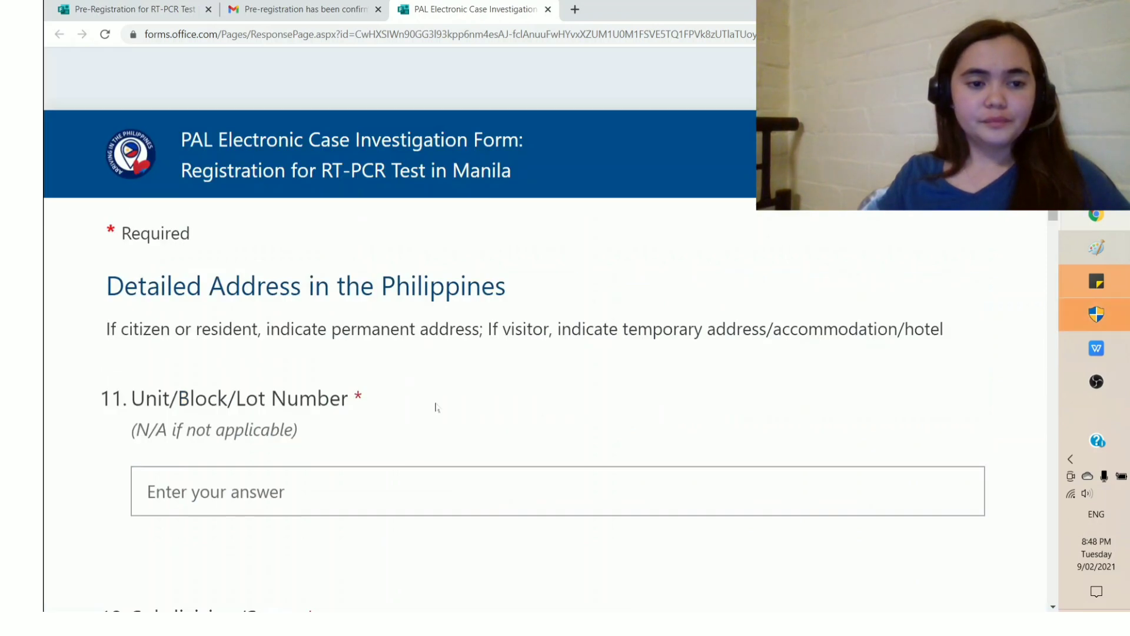
Step: Enter the barangay name of the Philippine address
scroll(440, 403, "down", 1)
scroll(446, 398, "down", 1)
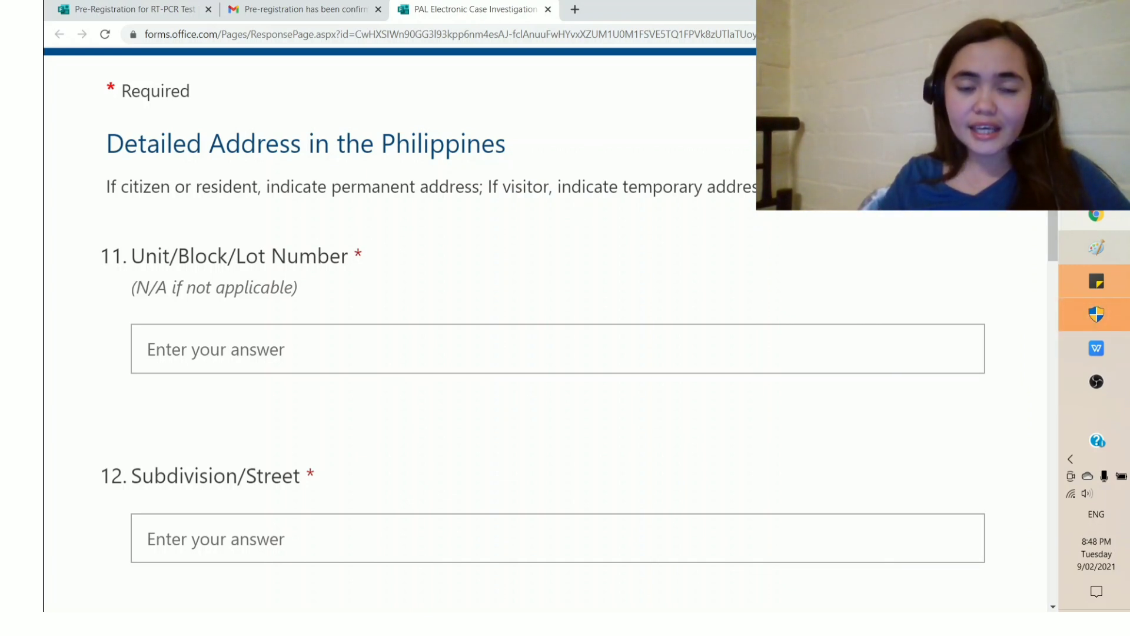
scroll(597, 211, "down", 1)
scroll(596, 234, "down", 1)
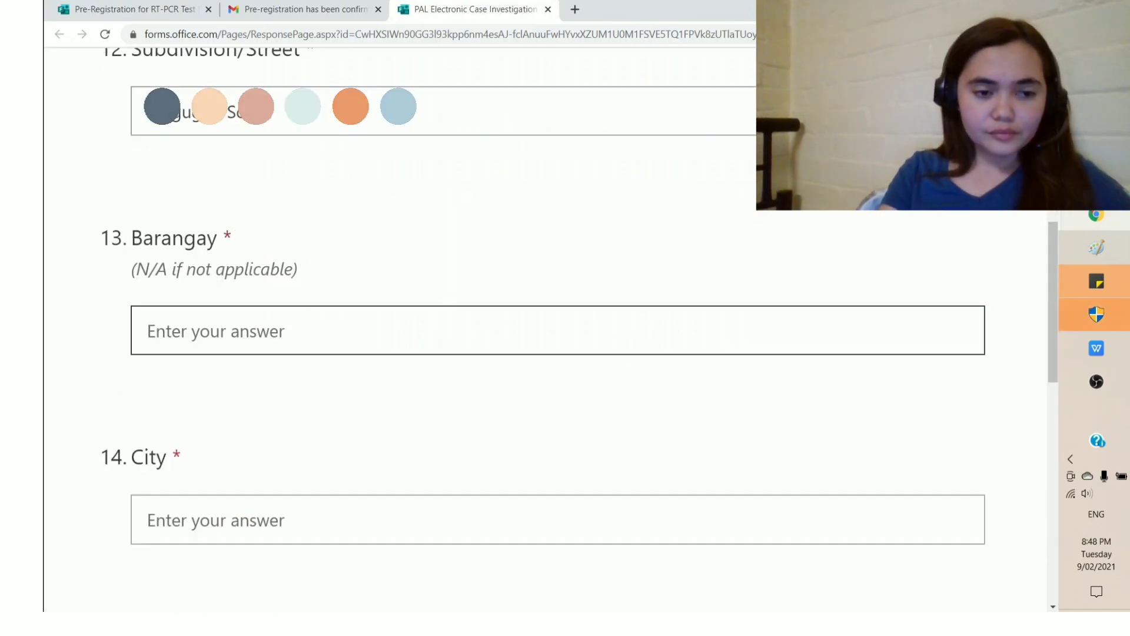
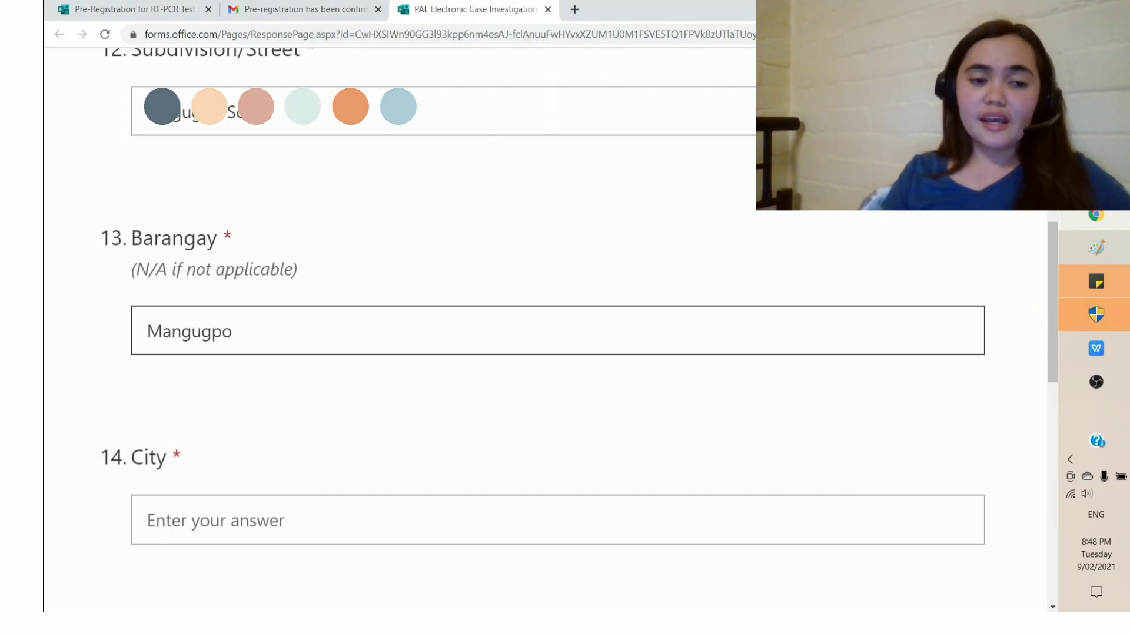
key("BackSpace")
key("BackSpace")
key("BackSpace")
key("BackSpace")
key("BackSpace")
key("BackSpace")
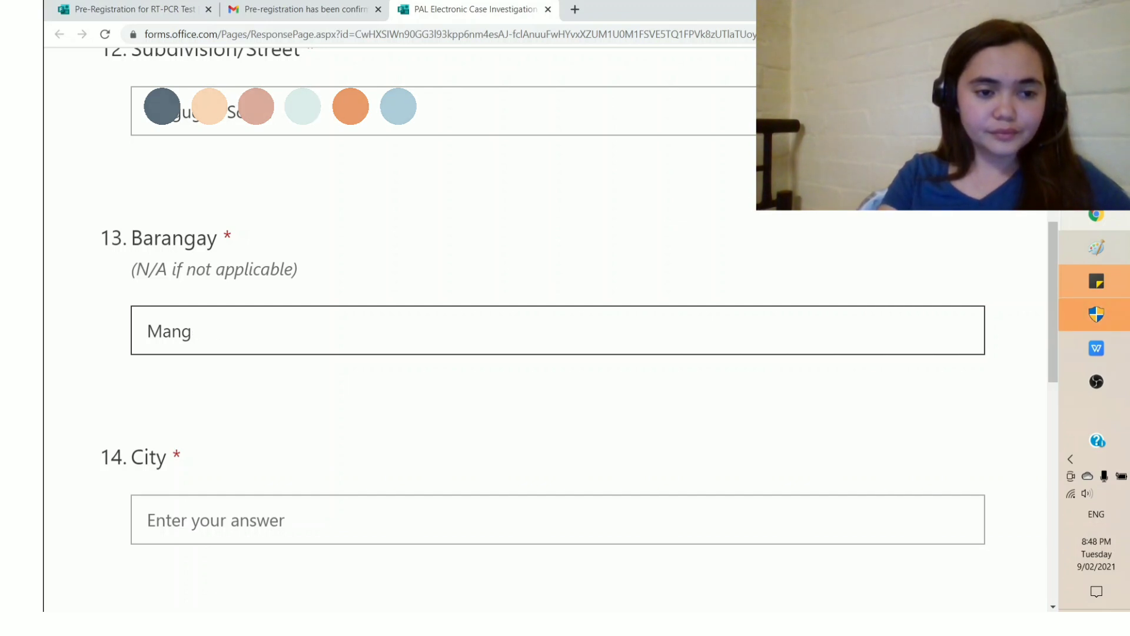
key("BackSpace")
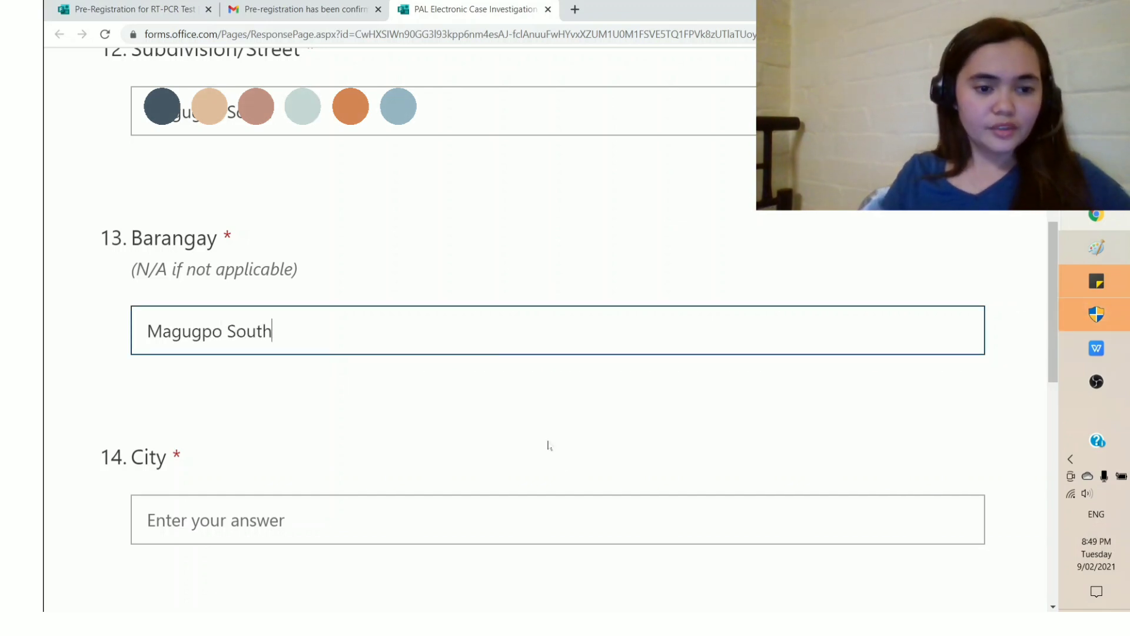
Step: Fill in the city, province and zip code of the address, then continue
scroll(547, 456, "down", 2)
left_click(148, 381)
type("Tg")
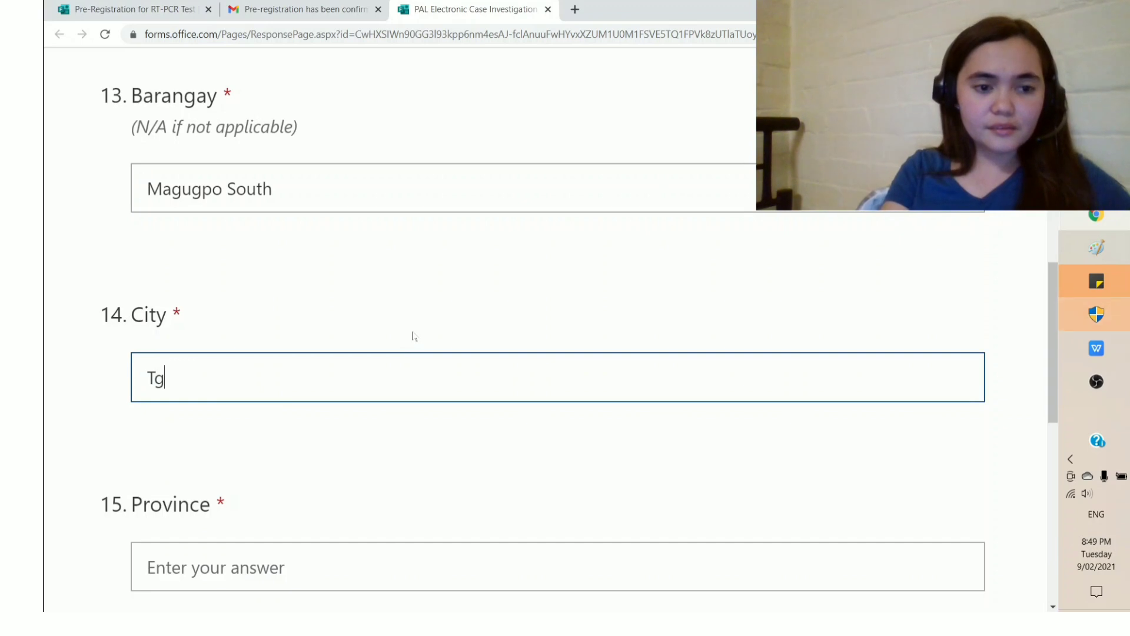
key("BackSpace")
type("agum city")
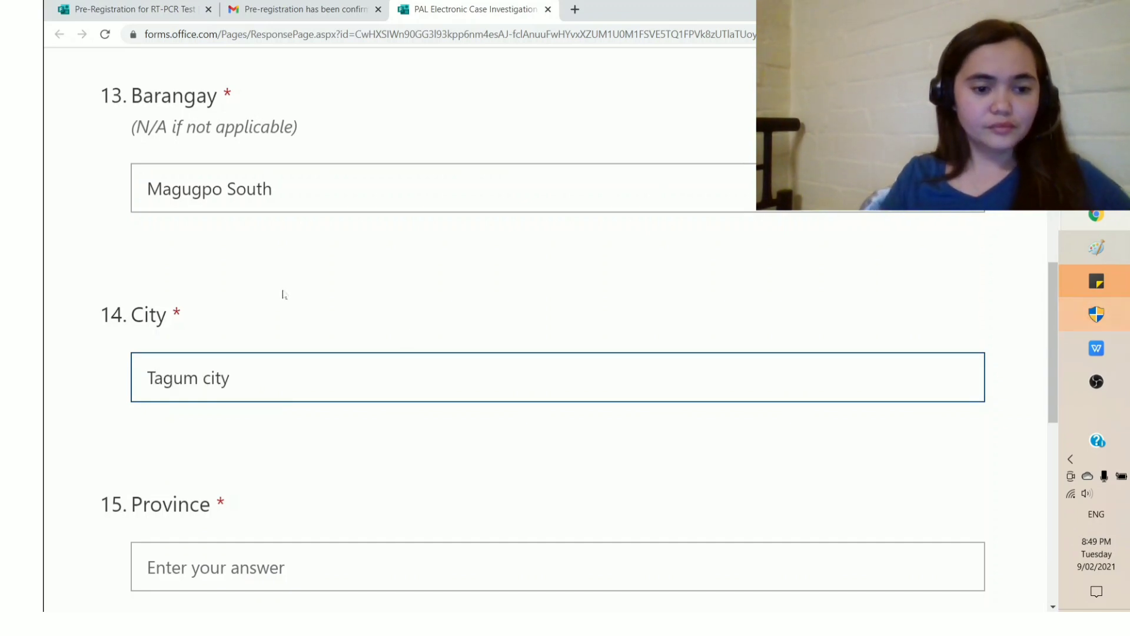
scroll(285, 295, "down", 2)
left_click(312, 423)
type("Dab")
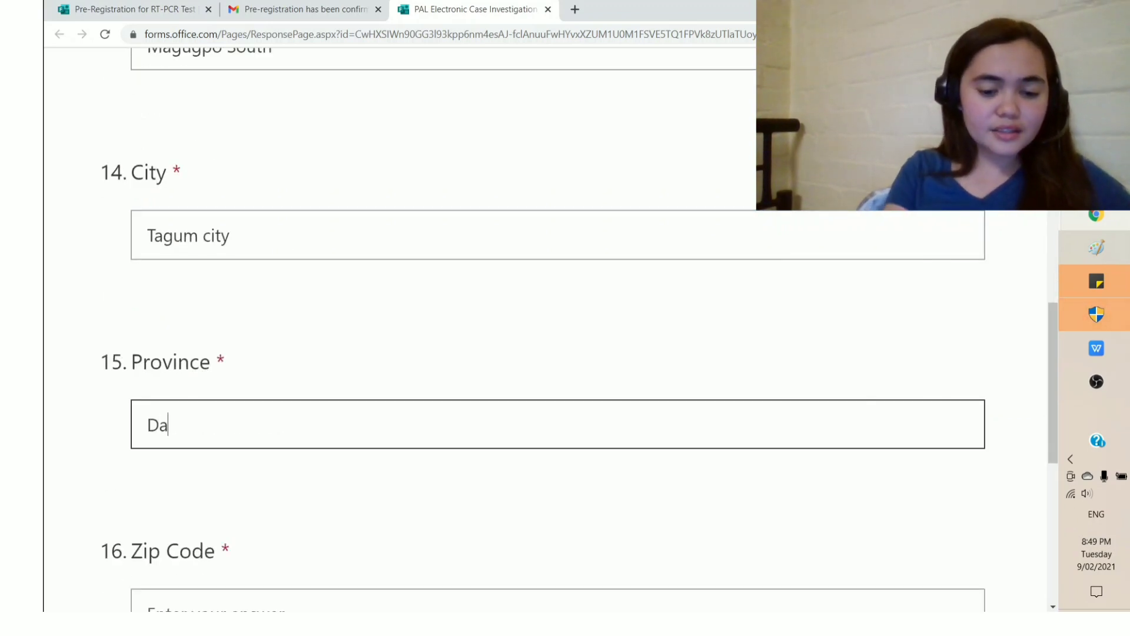
key("BackSpace")
type("vao Del Norte")
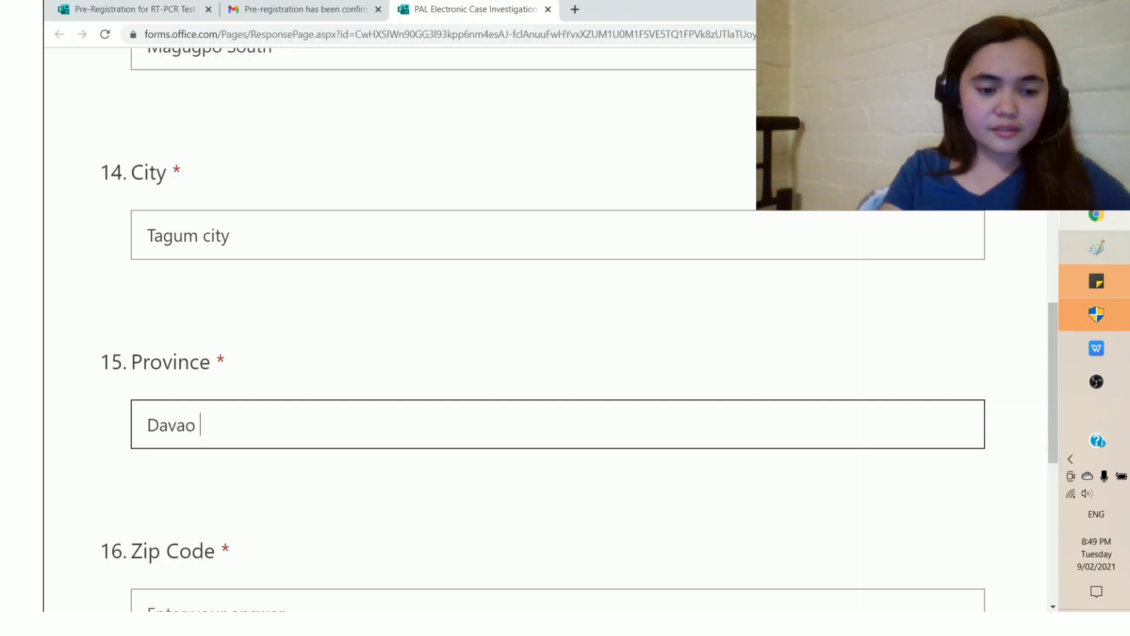
key("Tab")
type("8100")
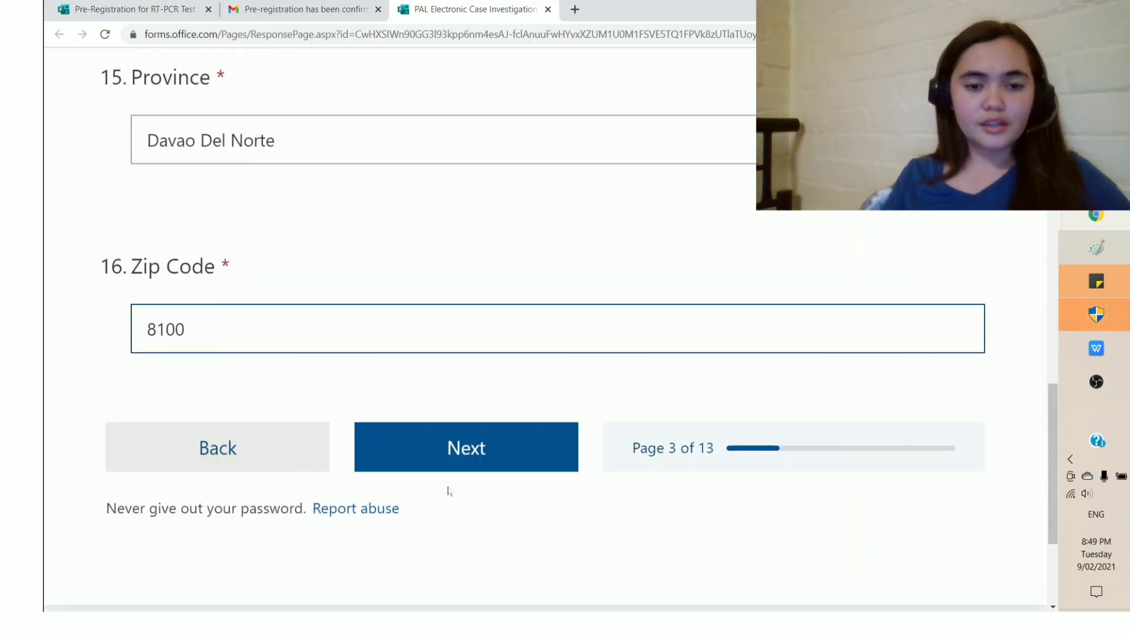
left_click(454, 449)
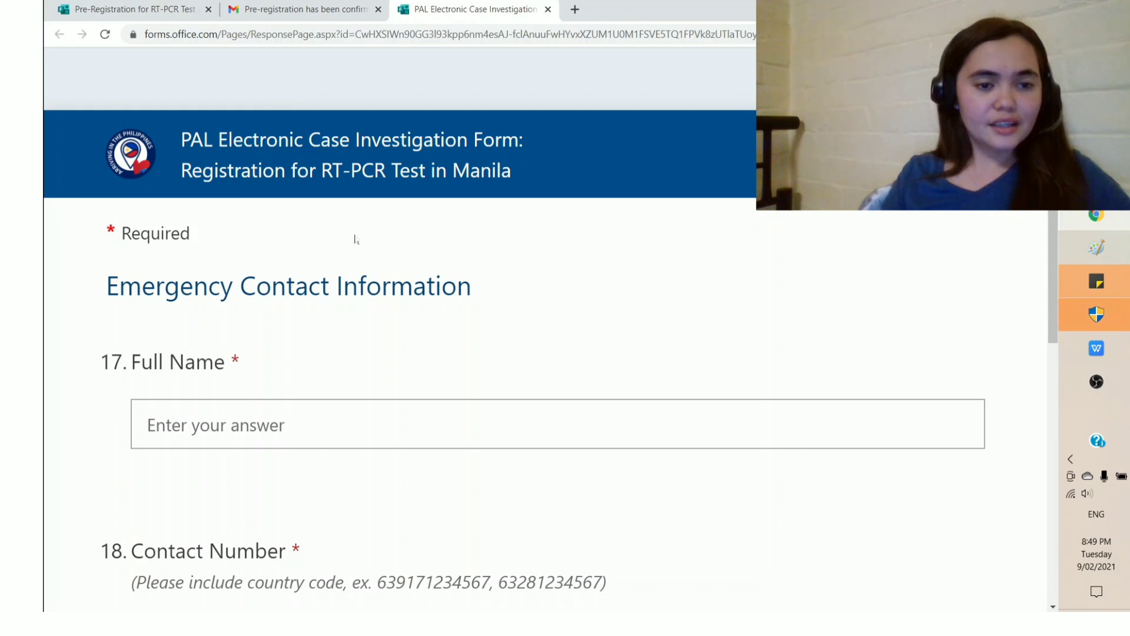
Step: Enter the emergency contact's full name and phone number with country code, then continue
scroll(349, 233, "down", 2)
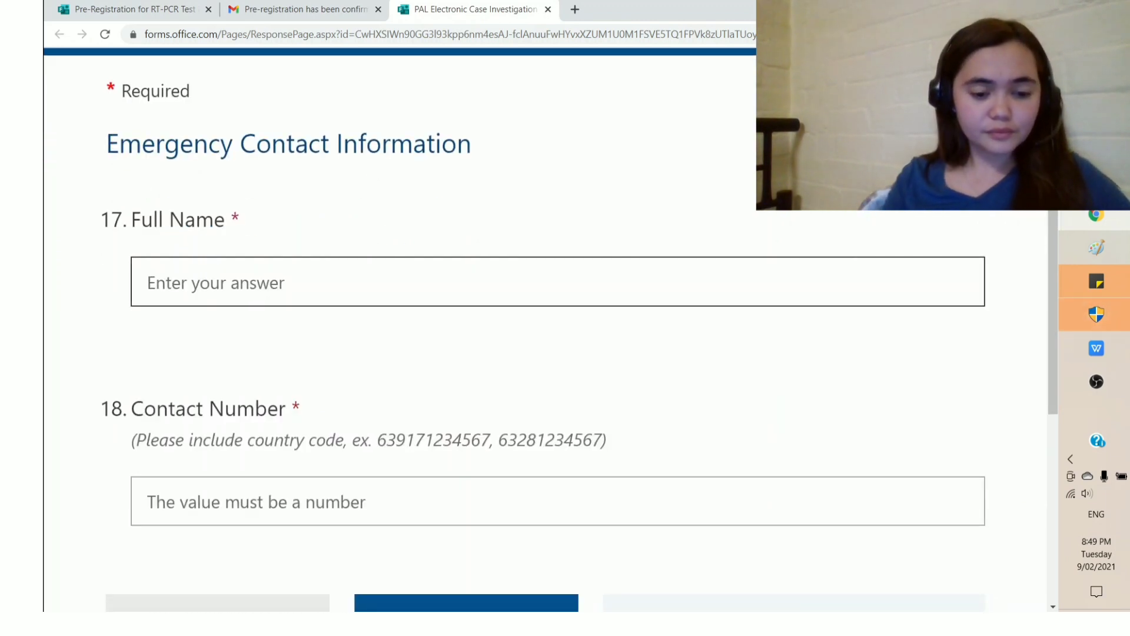
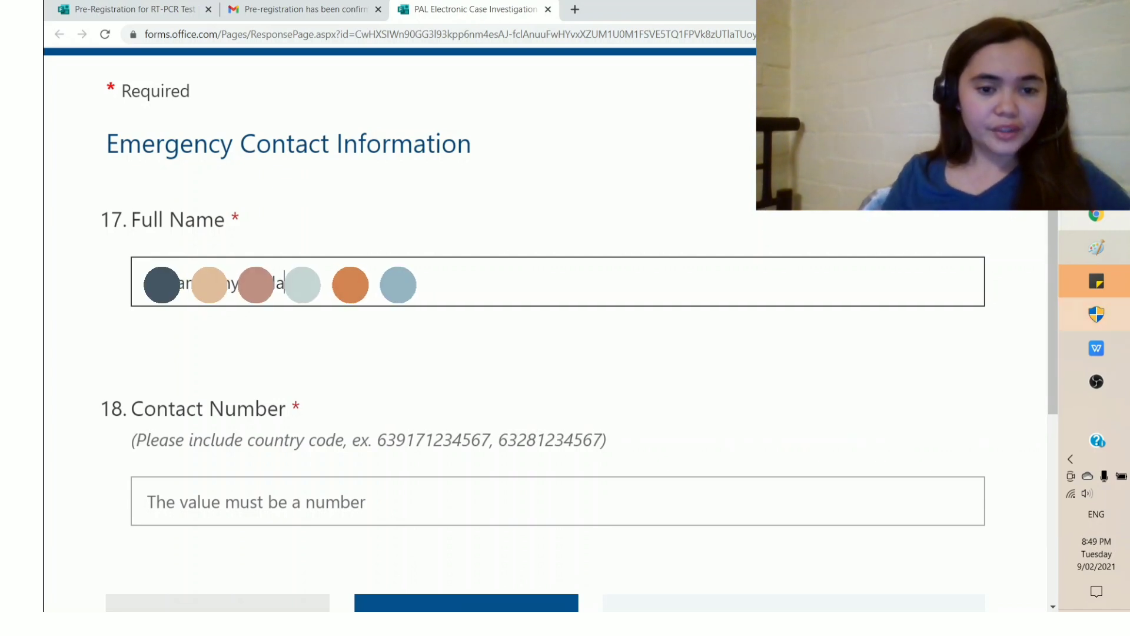
key("Tab")
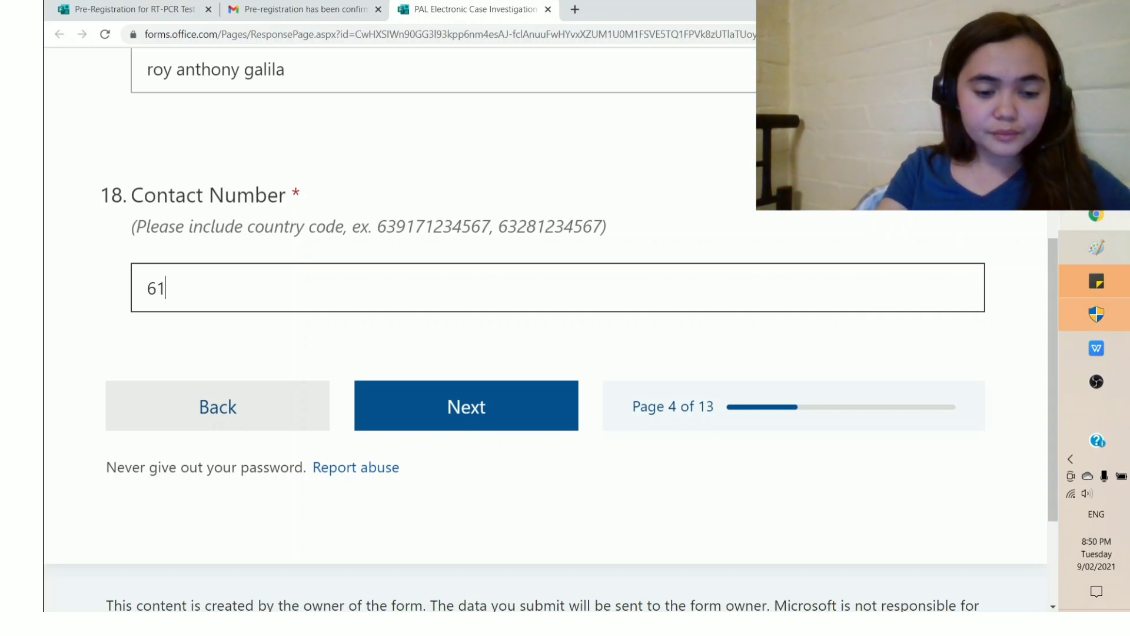
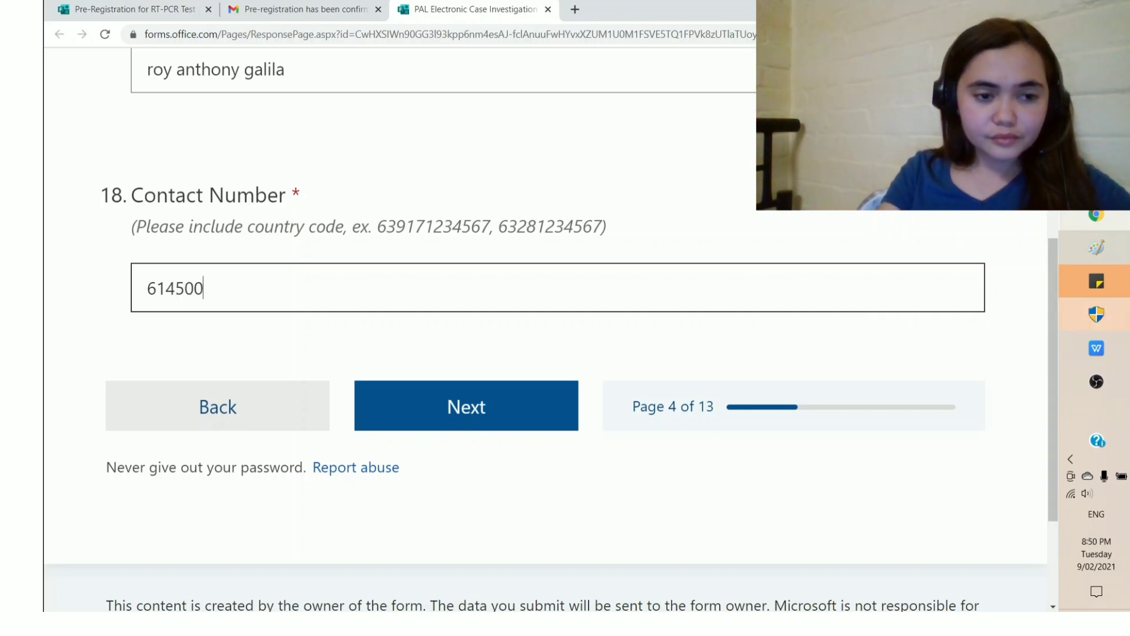
left_click(474, 401)
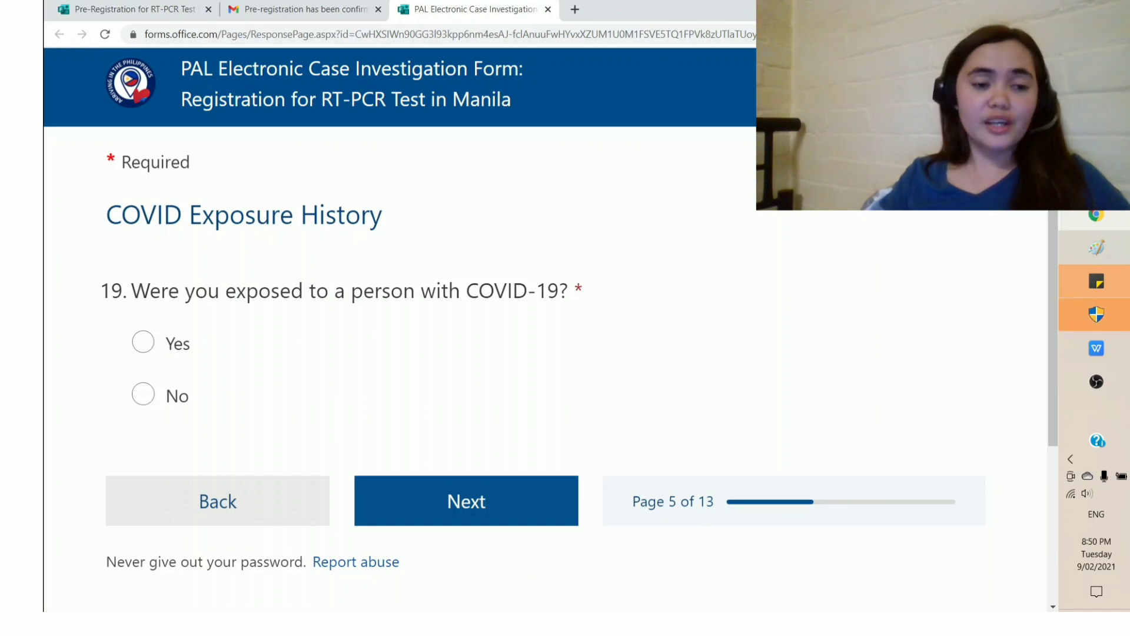
Step: Answer No to COVID exposure, set work status to Employed, and answer No to health worker and frontliner
scroll(391, 320, "down", 1)
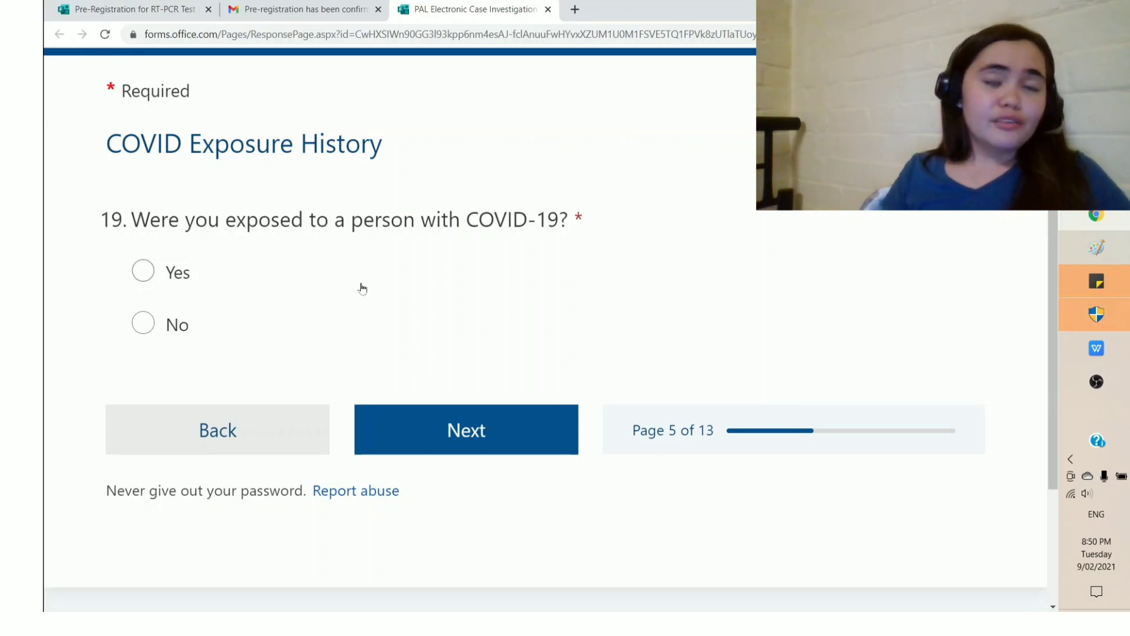
left_click(142, 327)
left_click(396, 432)
scroll(407, 454, "down", 2)
left_click(281, 271)
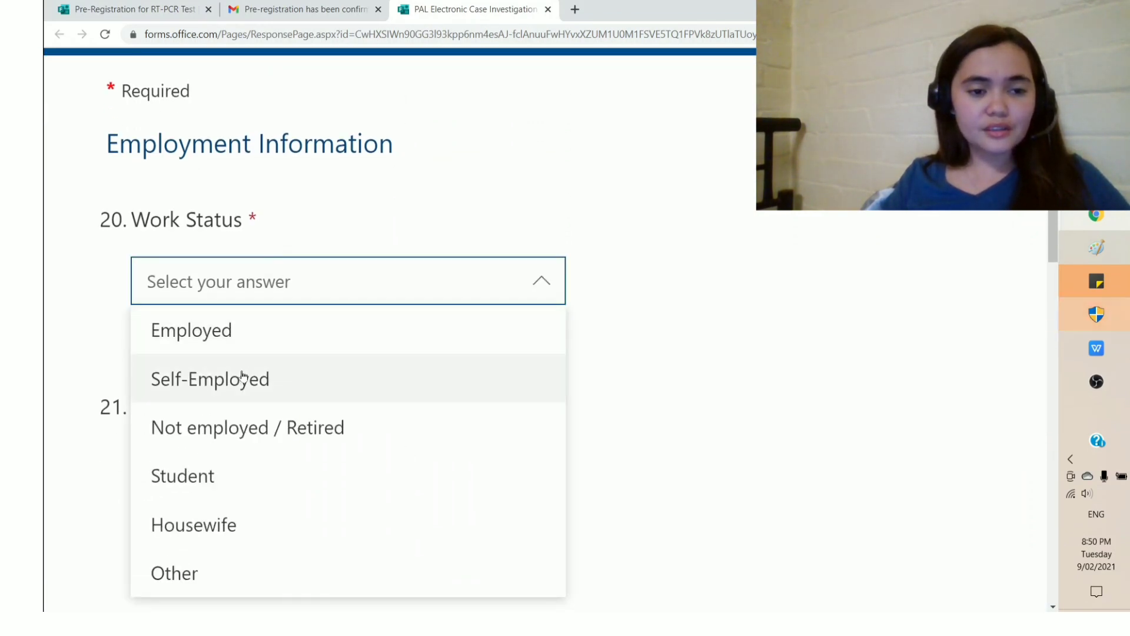
left_click(222, 326)
scroll(340, 352, "down", 2)
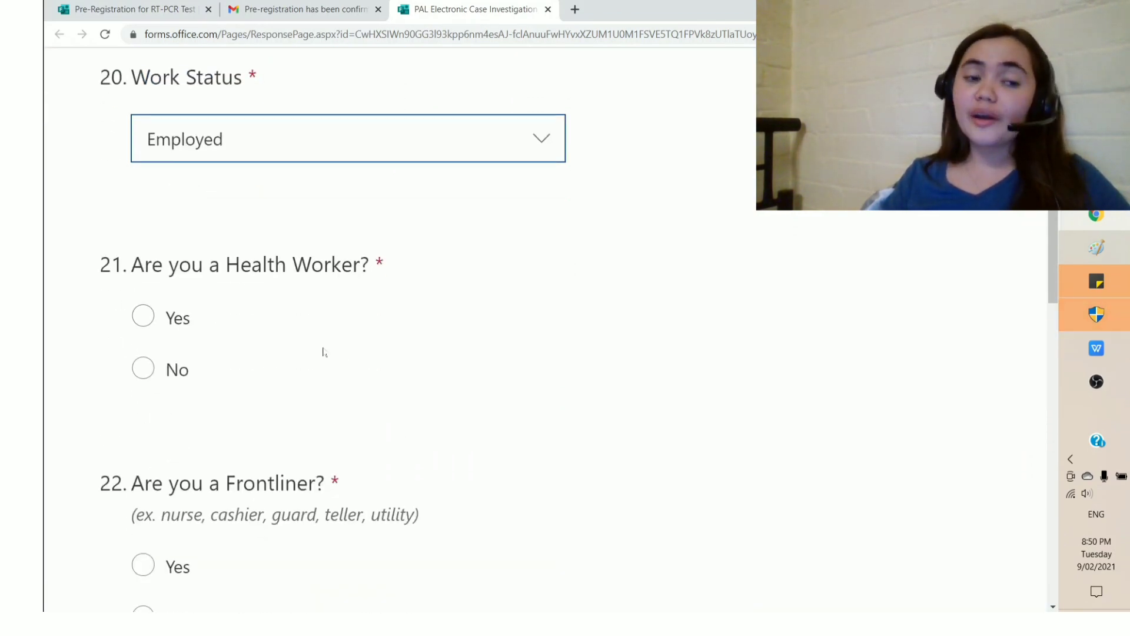
left_click(143, 368)
scroll(353, 383, "down", 3)
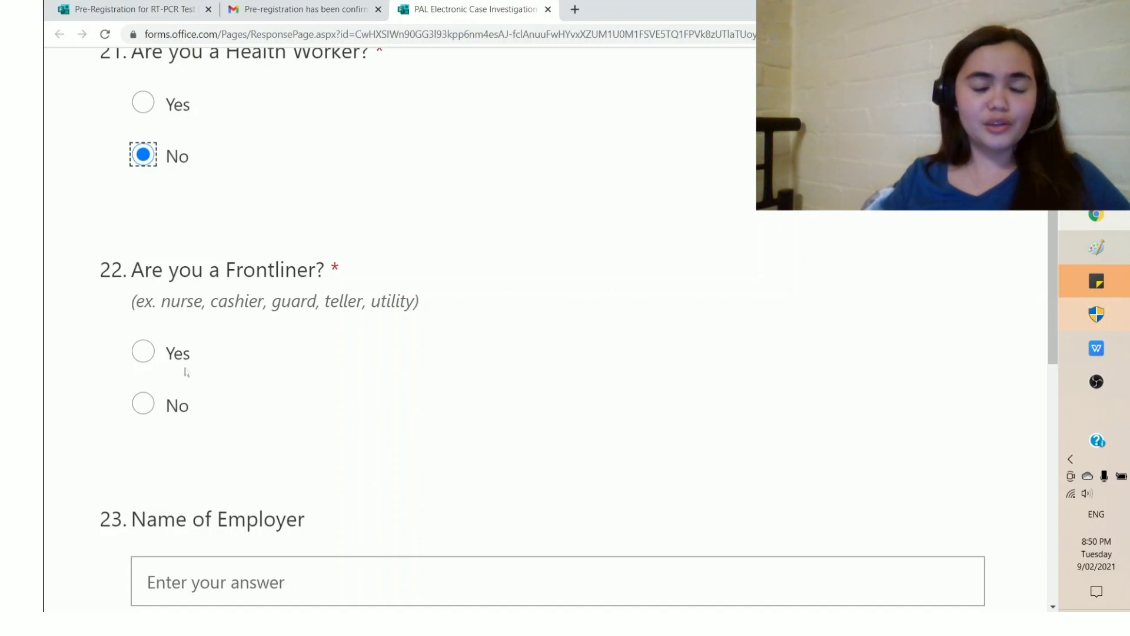
scroll(538, 377, "down", 1)
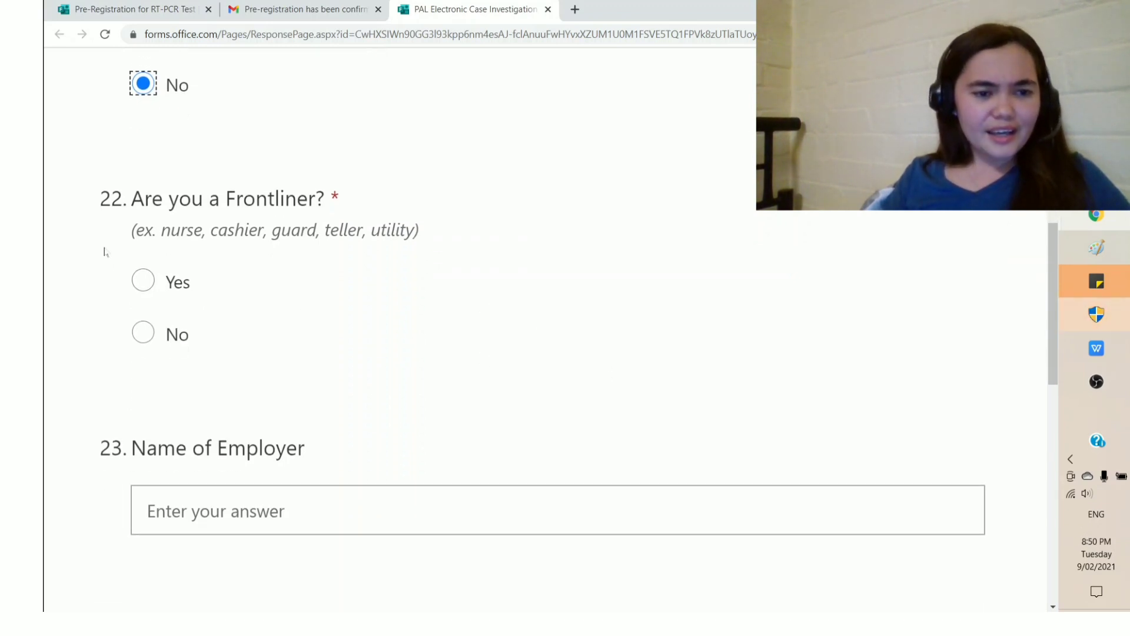
left_click(143, 334)
Step: Choose Office/School as the place of work and Australia as the work country
scroll(212, 336, "down", 3)
left_click(228, 312)
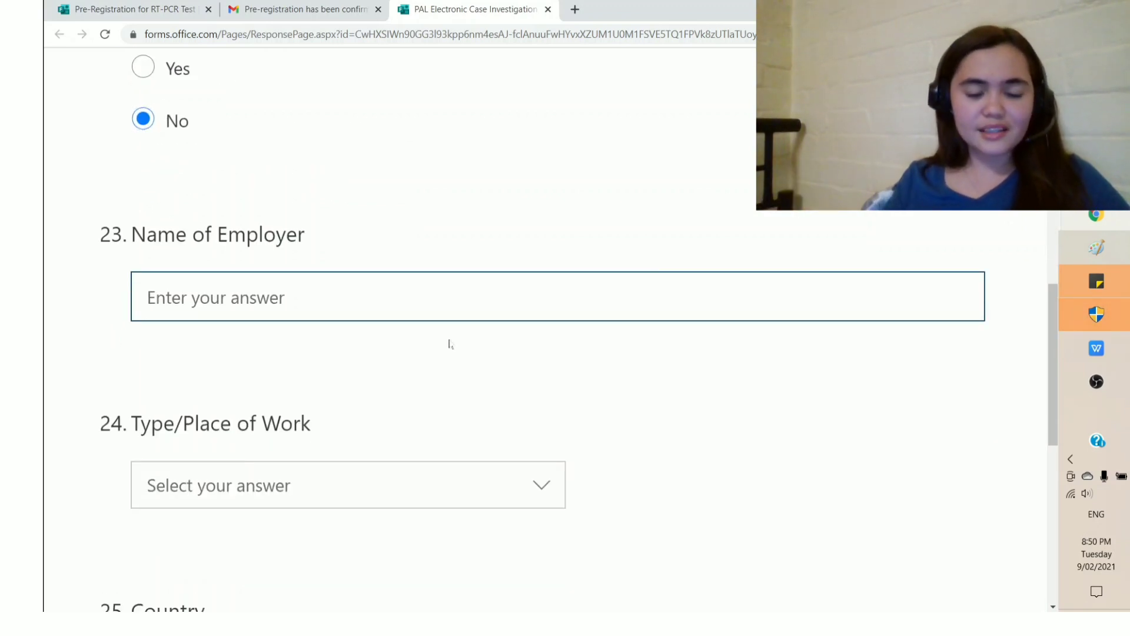
scroll(449, 343, "down", 3)
left_click(291, 276)
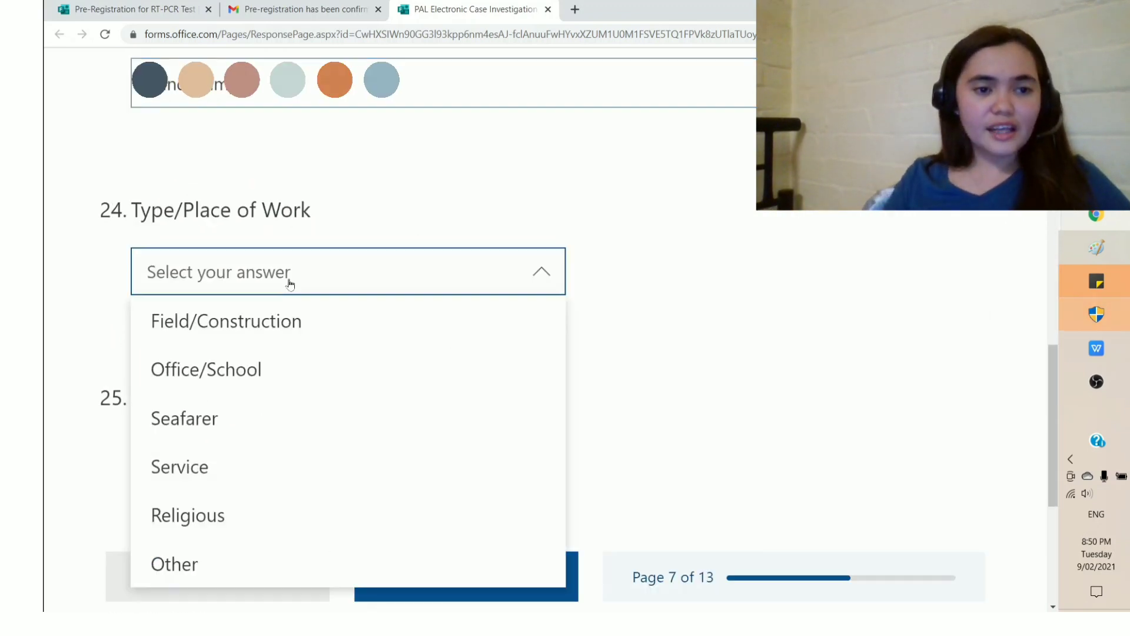
left_click(224, 370)
scroll(365, 328, "down", 2)
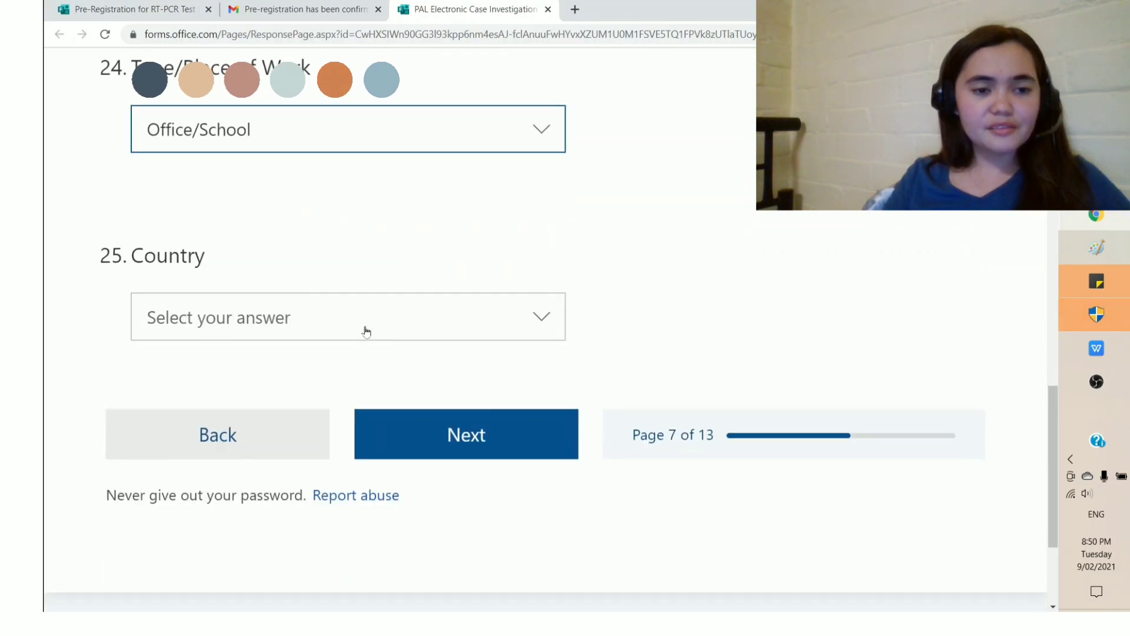
left_click(208, 322)
scroll(235, 366, "down", 2)
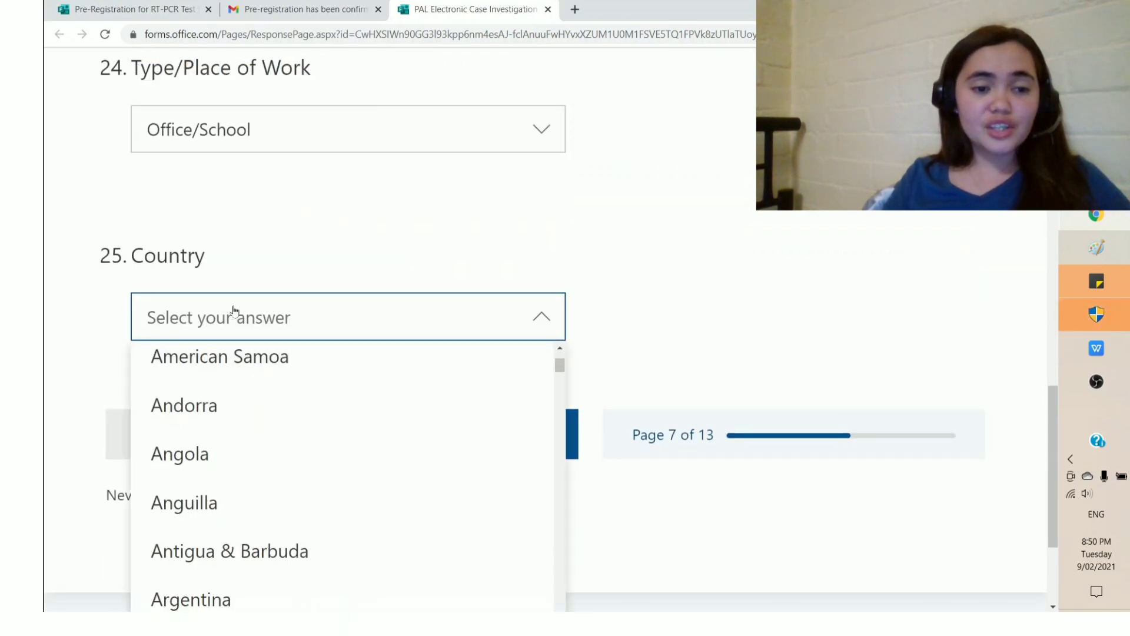
left_click(239, 321)
left_click(244, 337)
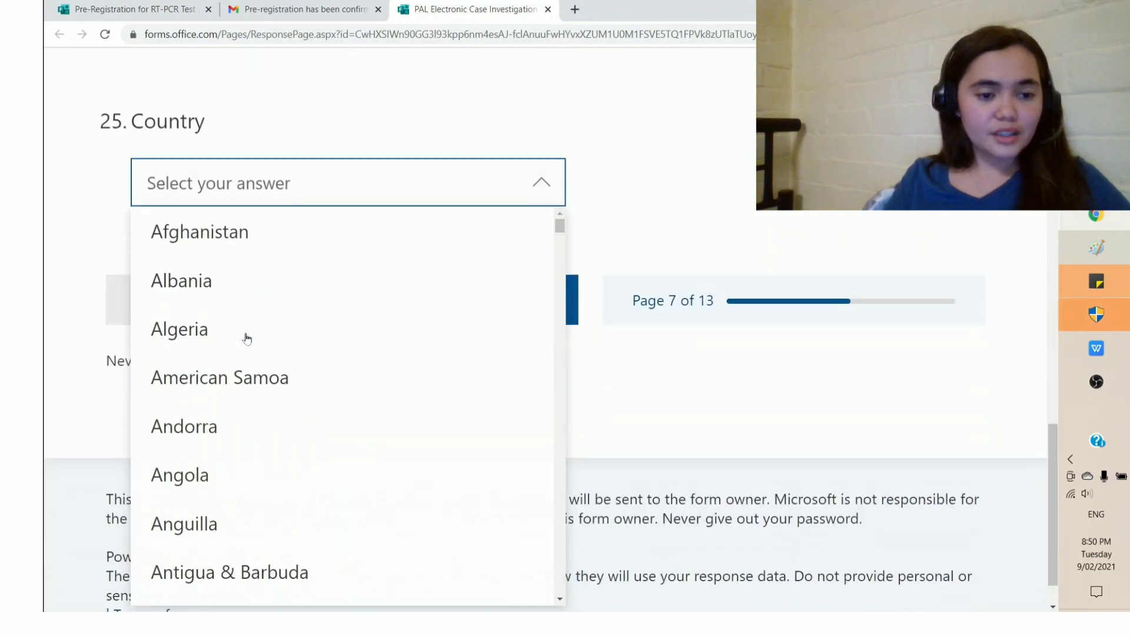
scroll(247, 346, "down", 3)
left_click(229, 401)
Step: Set the departure and arrival dates to 2/11/2021 and select flight PR0659 DXBMNL
left_click(462, 247)
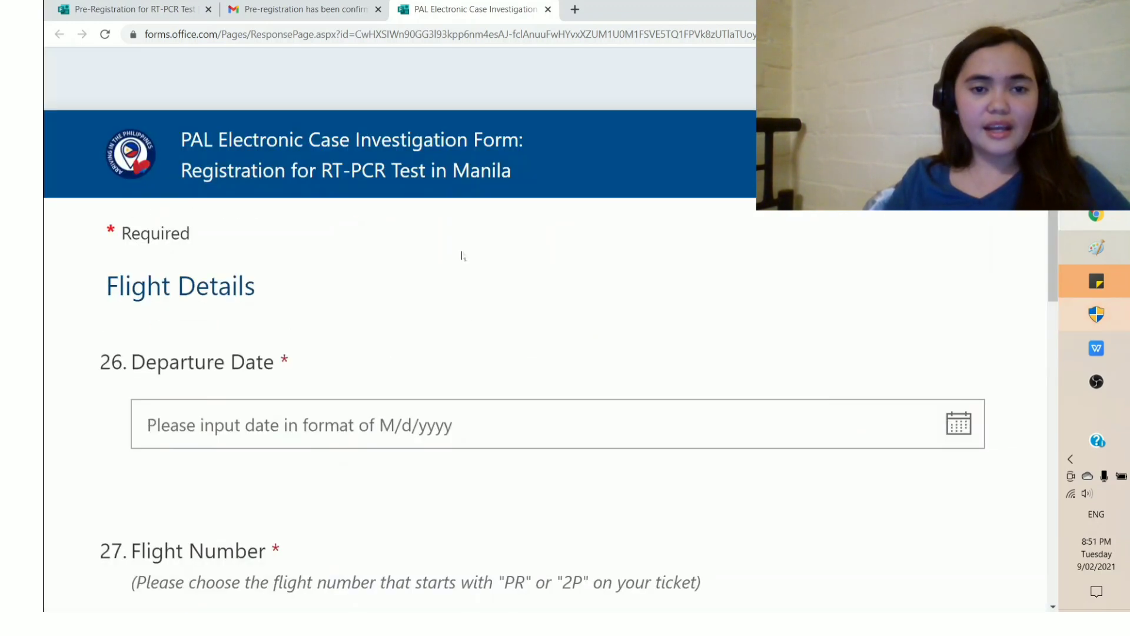
scroll(490, 406, "down", 1)
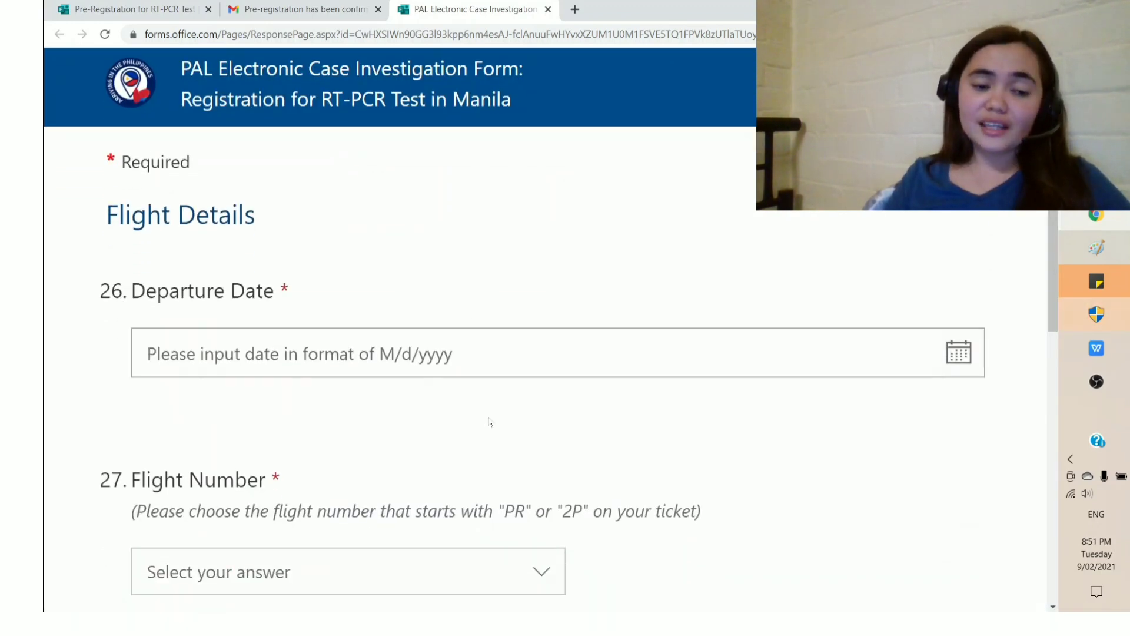
scroll(489, 421, "down", 1)
left_click(244, 280)
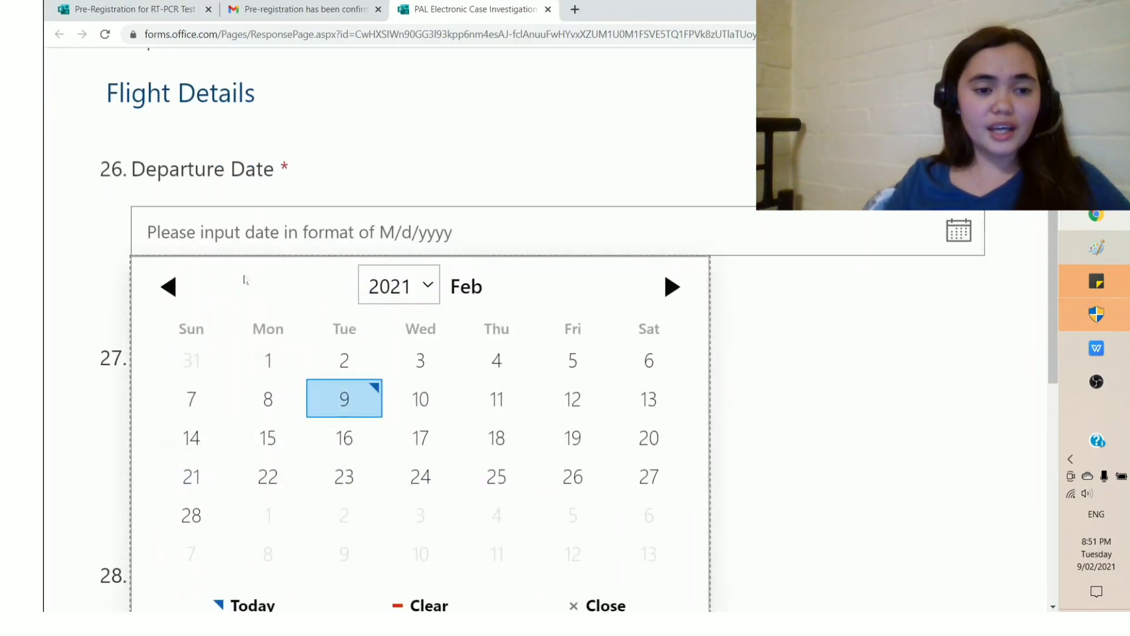
left_click(497, 399)
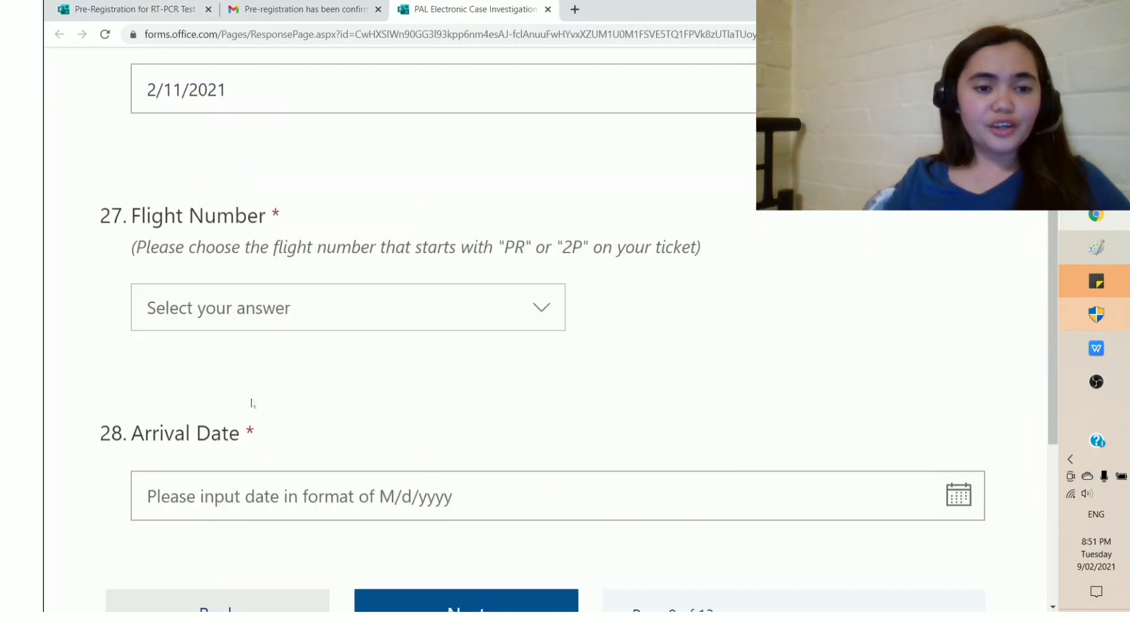
left_click(278, 322)
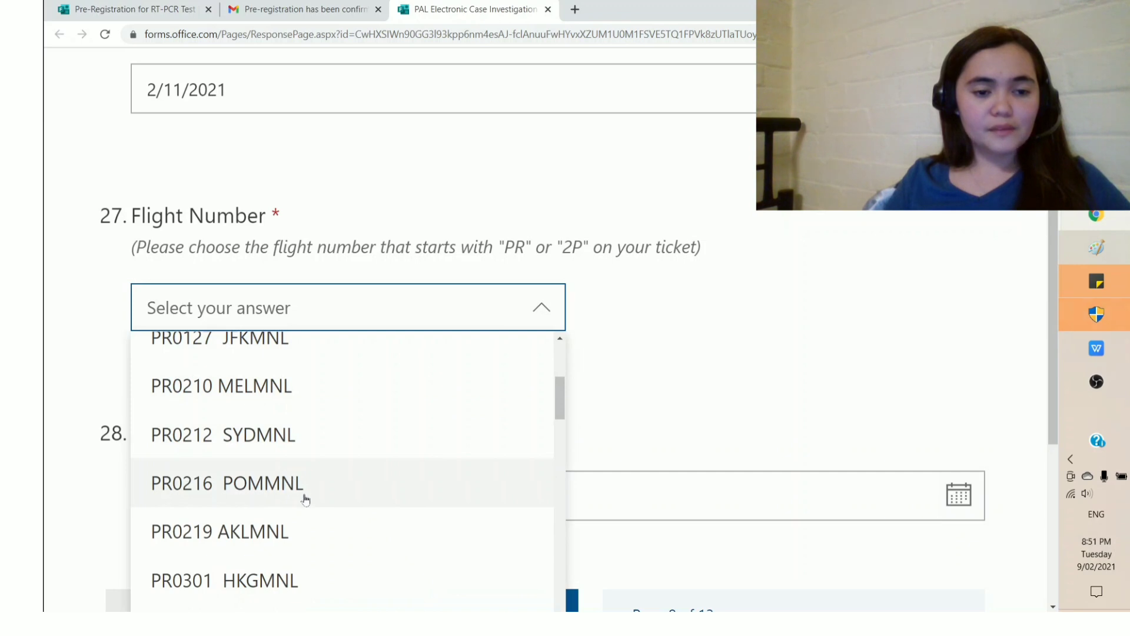
scroll(306, 498, "down", 2)
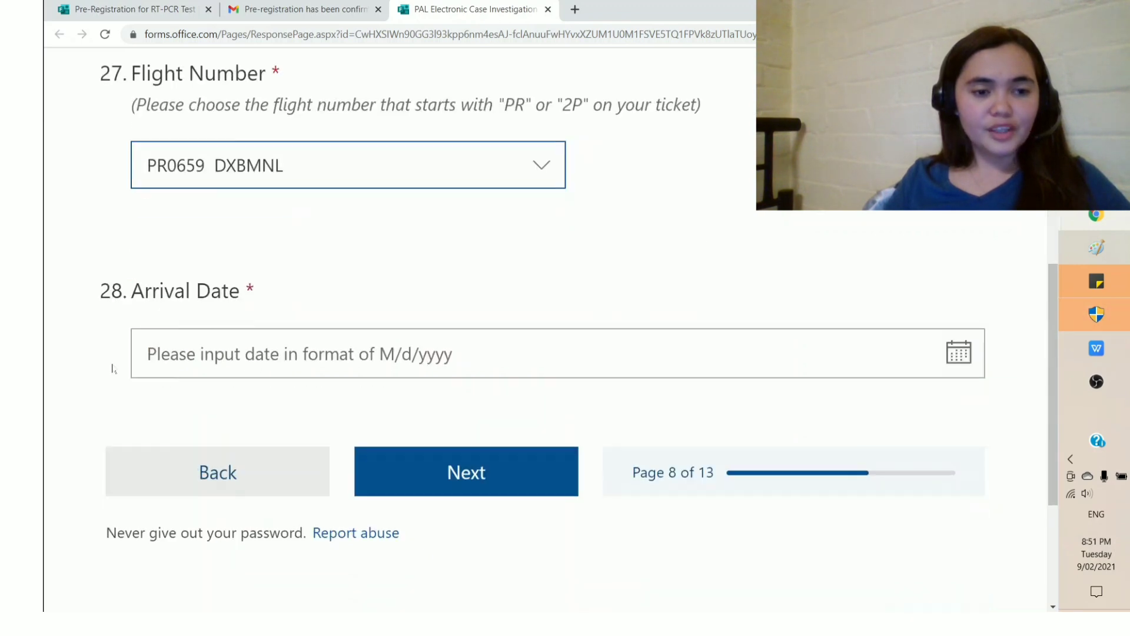
left_click(173, 348)
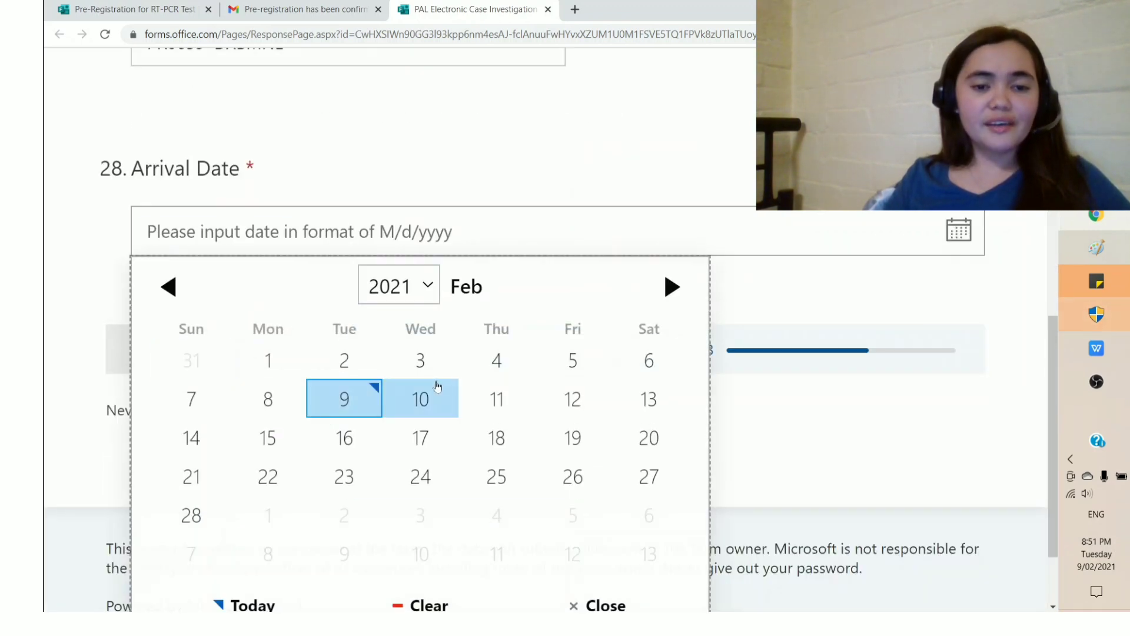
left_click(497, 395)
Step: Choose Former Filipino National / Dual Citizen as the passenger type and continue
left_click(482, 369)
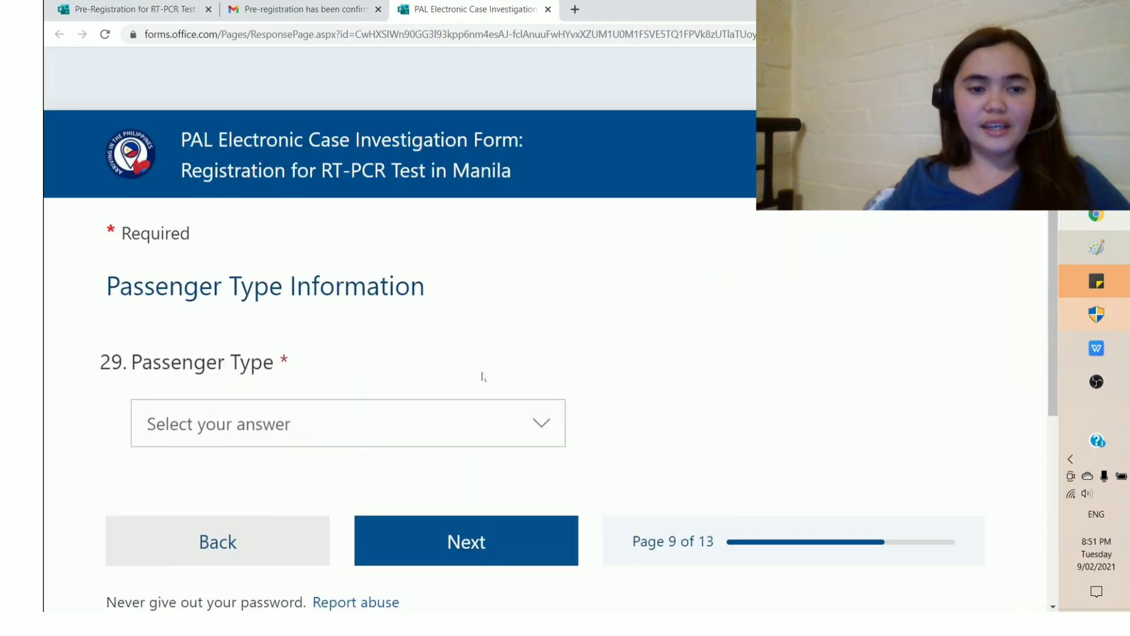
scroll(482, 377, "down", 2)
left_click(471, 295)
scroll(451, 324, "down", 3)
scroll(445, 328, "up", 3)
scroll(665, 283, "down", 1)
scroll(683, 256, "down", 1)
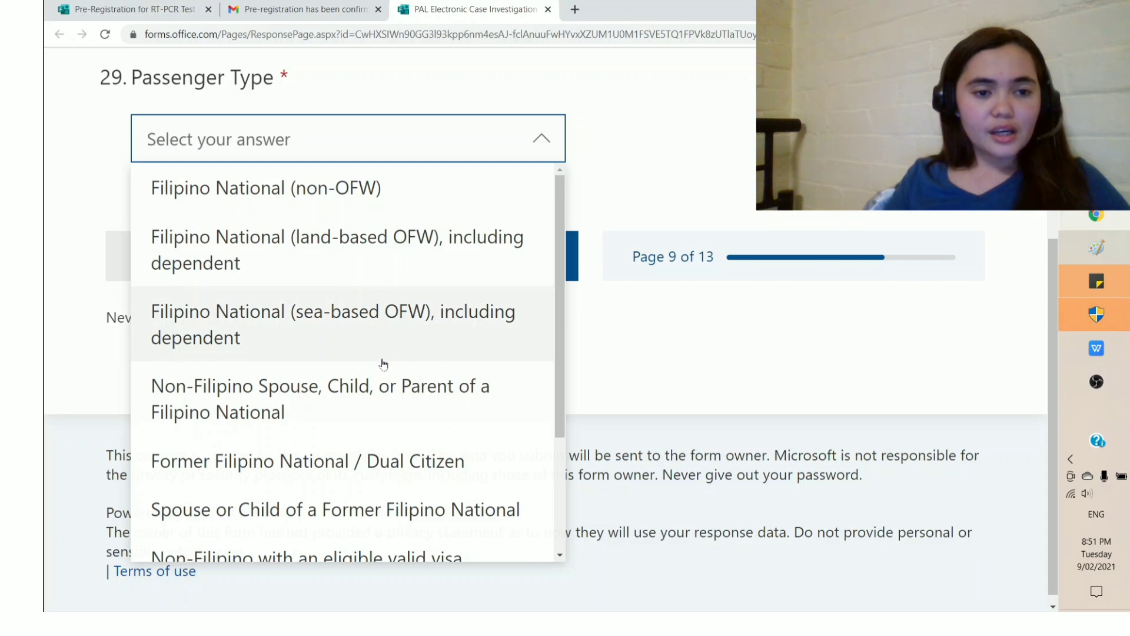
scroll(381, 363, "down", 2)
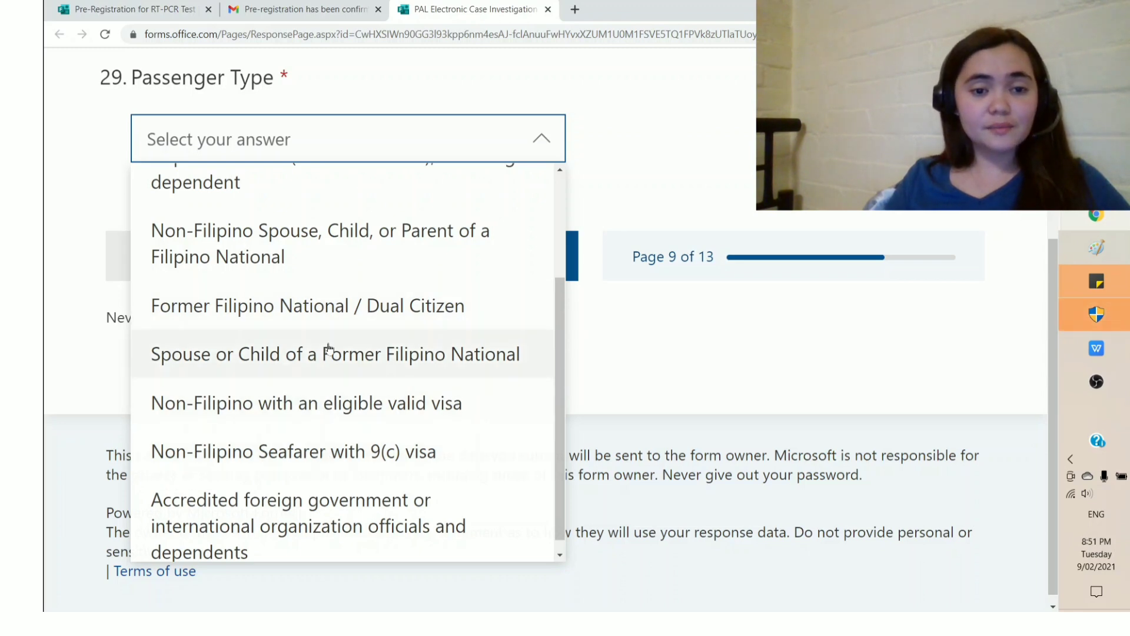
left_click(320, 303)
left_click(450, 266)
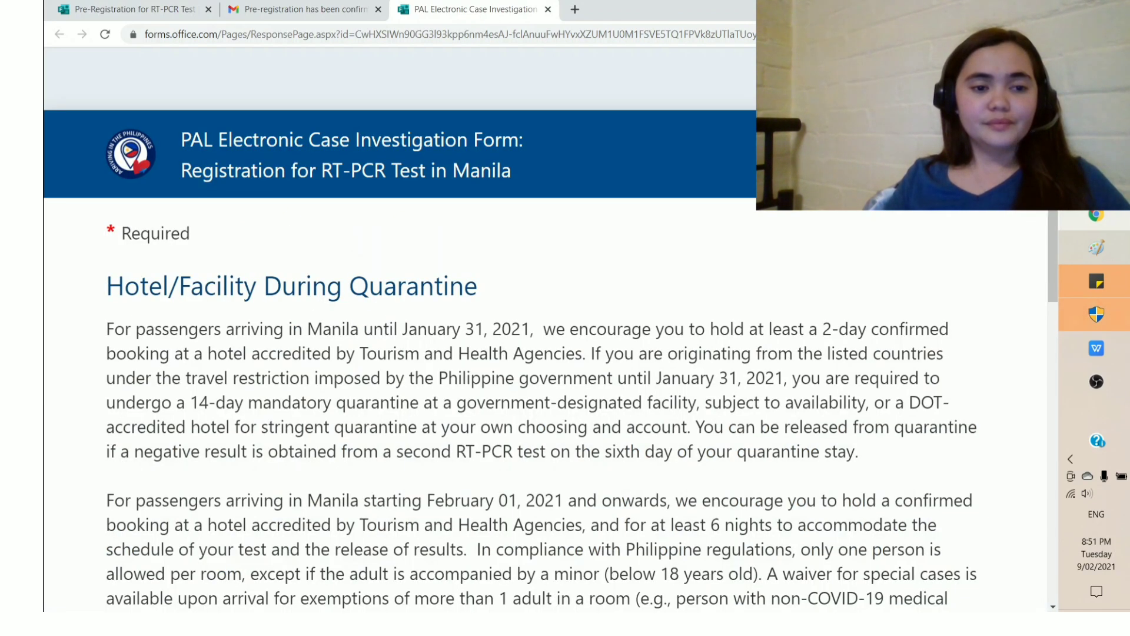
Step: Choose Quezon City as the hotel location and Hotel Rembrandt as the quarantine hotel
scroll(450, 267, "down", 1)
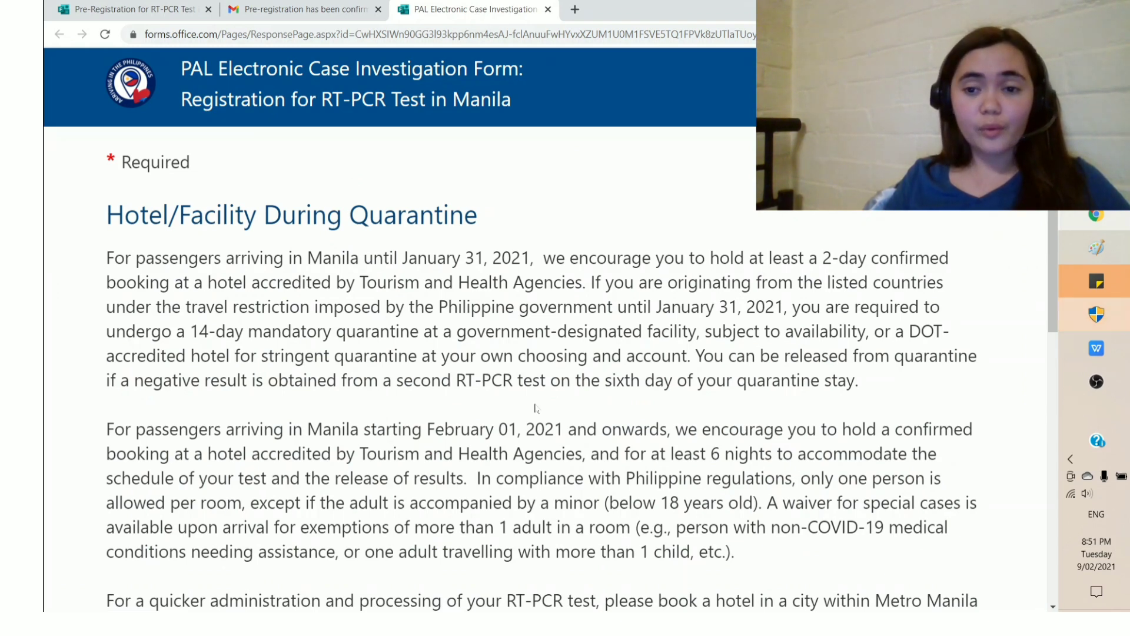
scroll(535, 408, "down", 6)
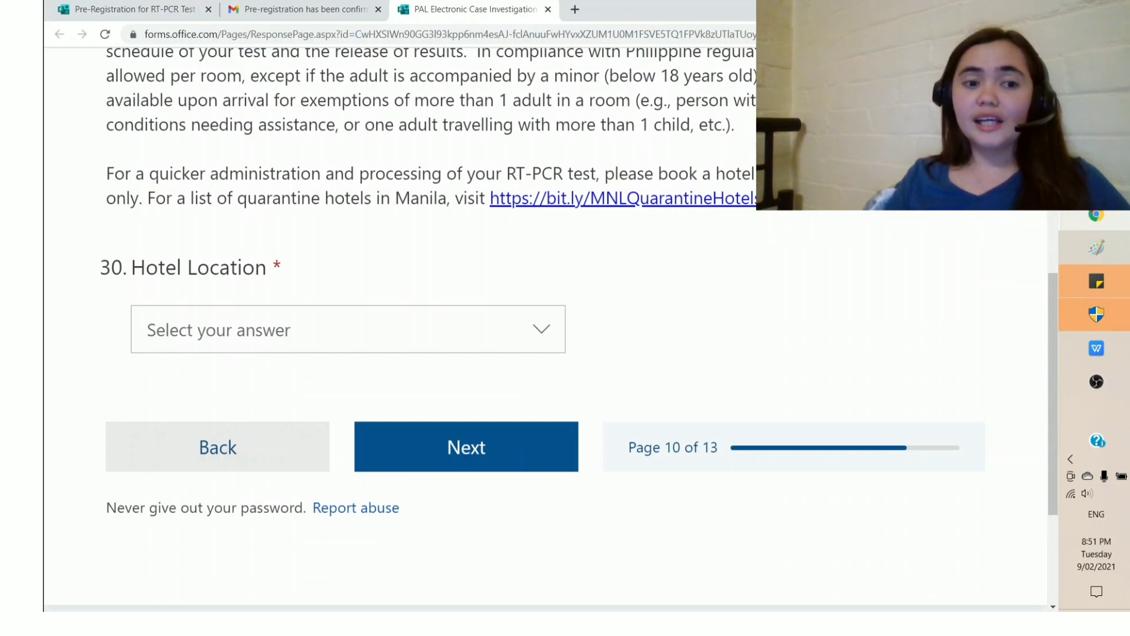
left_click(309, 337)
scroll(311, 340, "down", 3)
scroll(342, 433, "down", 4)
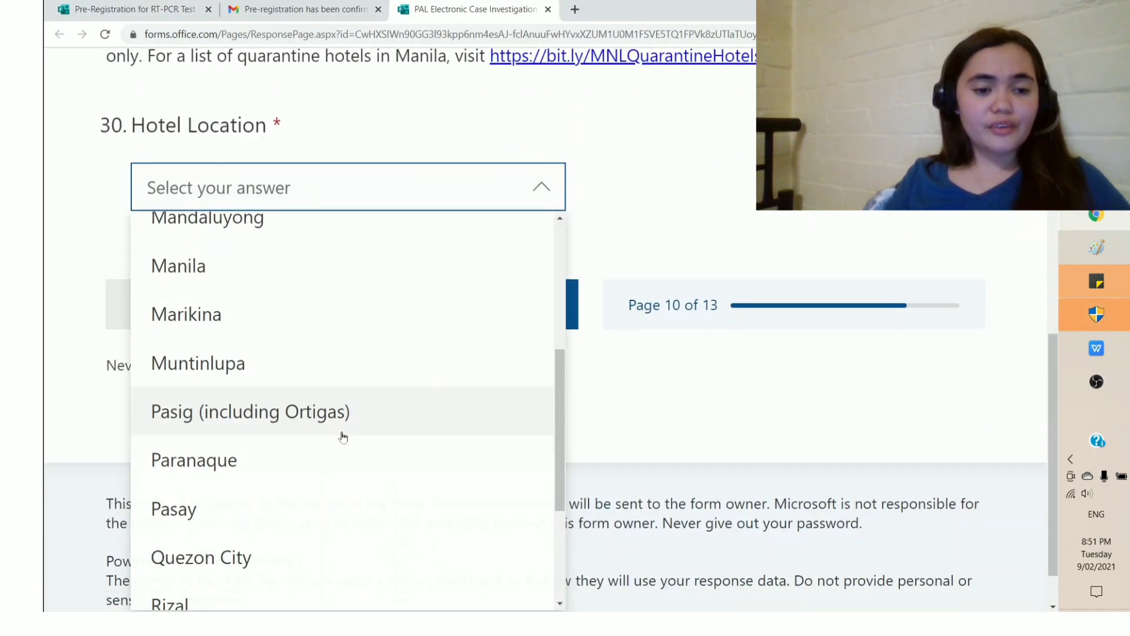
scroll(343, 442, "down", 3)
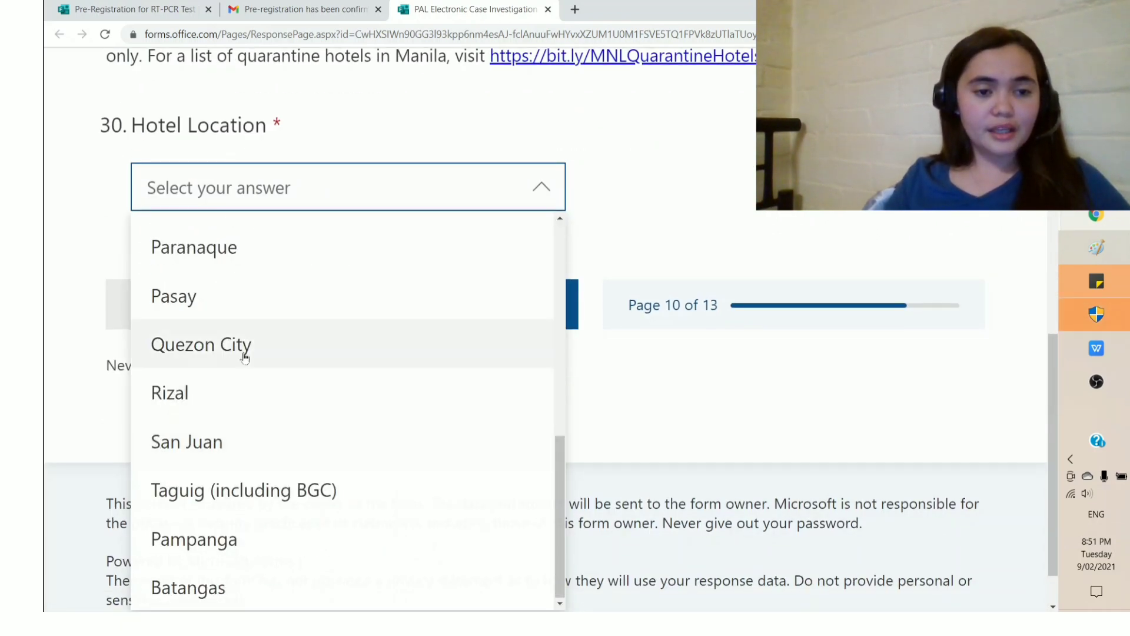
left_click(245, 353)
scroll(264, 367, "down", 2)
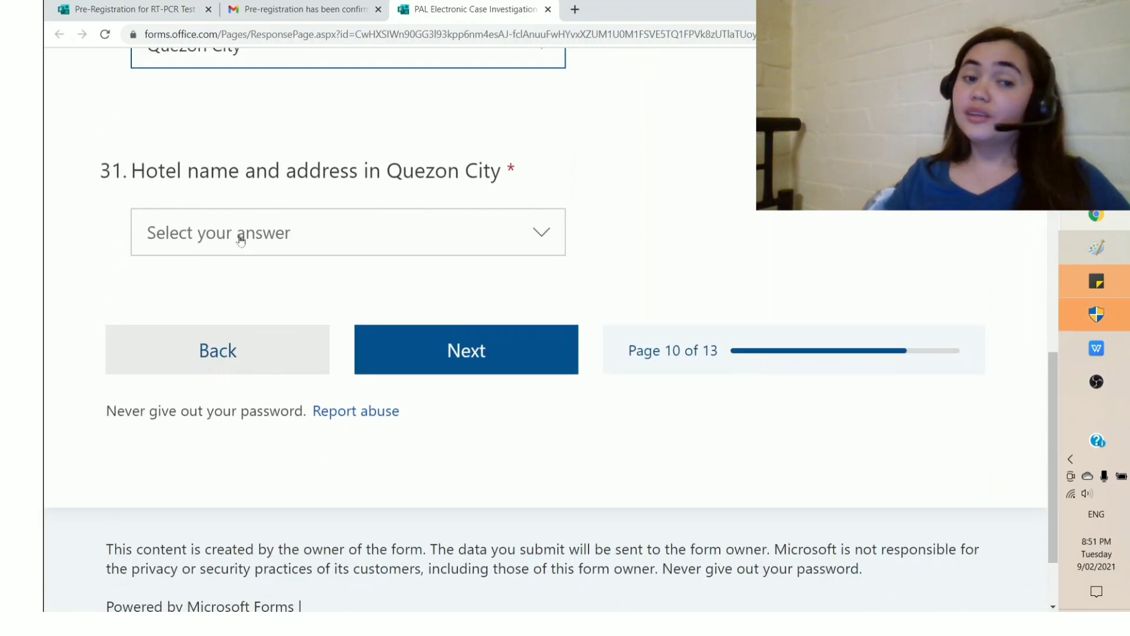
left_click(240, 234)
left_click(306, 379)
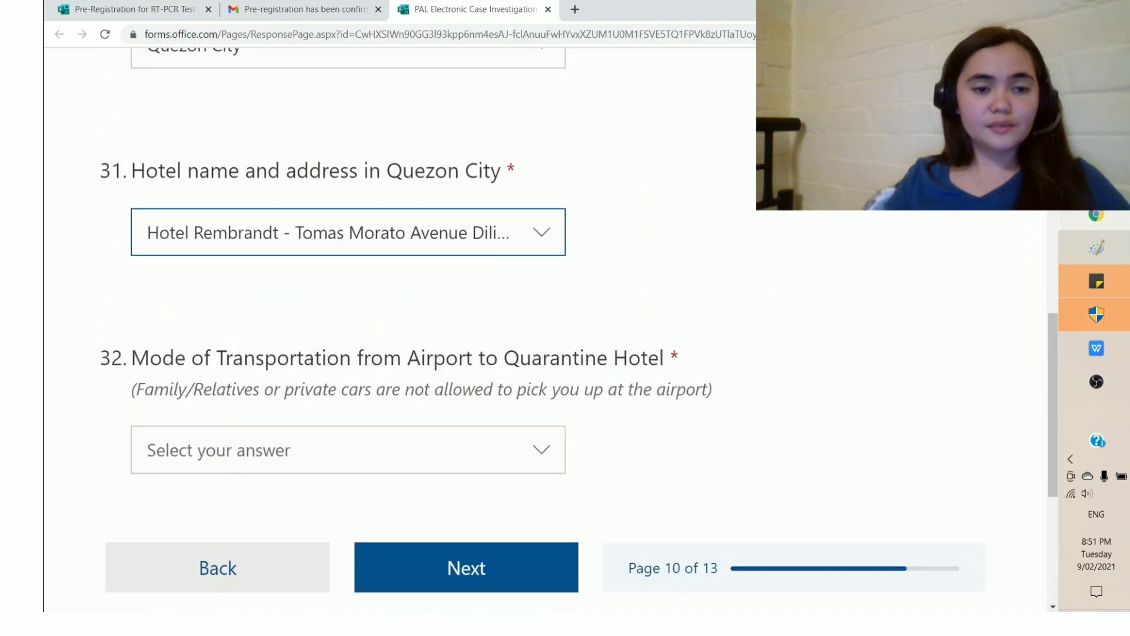
Step: Select Metered Taxi as the airport transport and continue to page 11
scroll(391, 377, "down", 2)
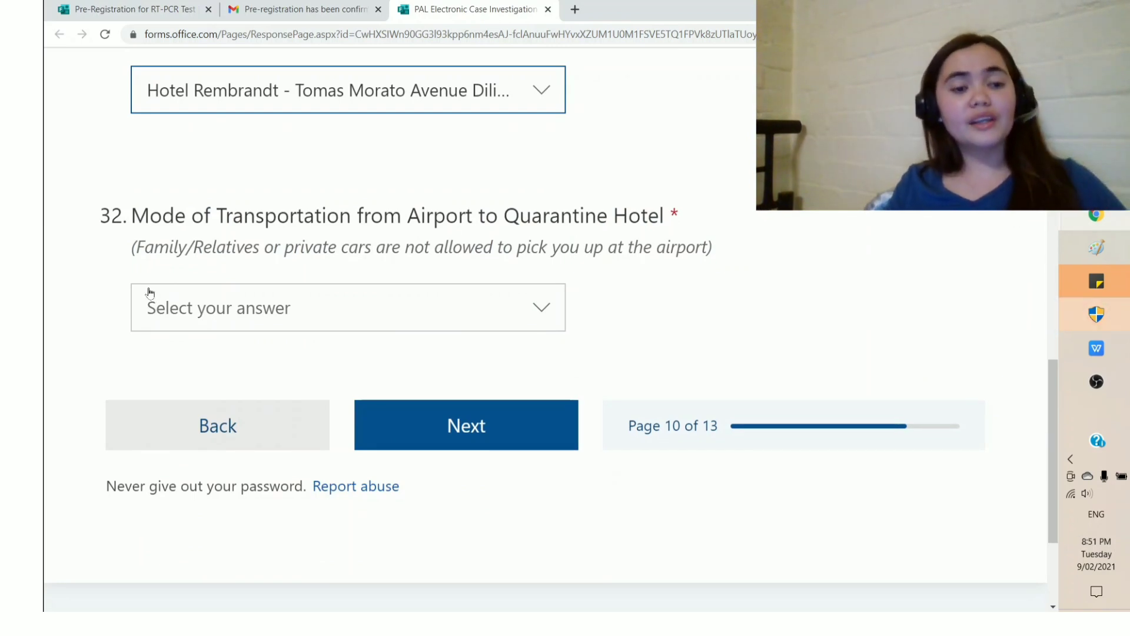
left_click(200, 310)
left_click(77, 288)
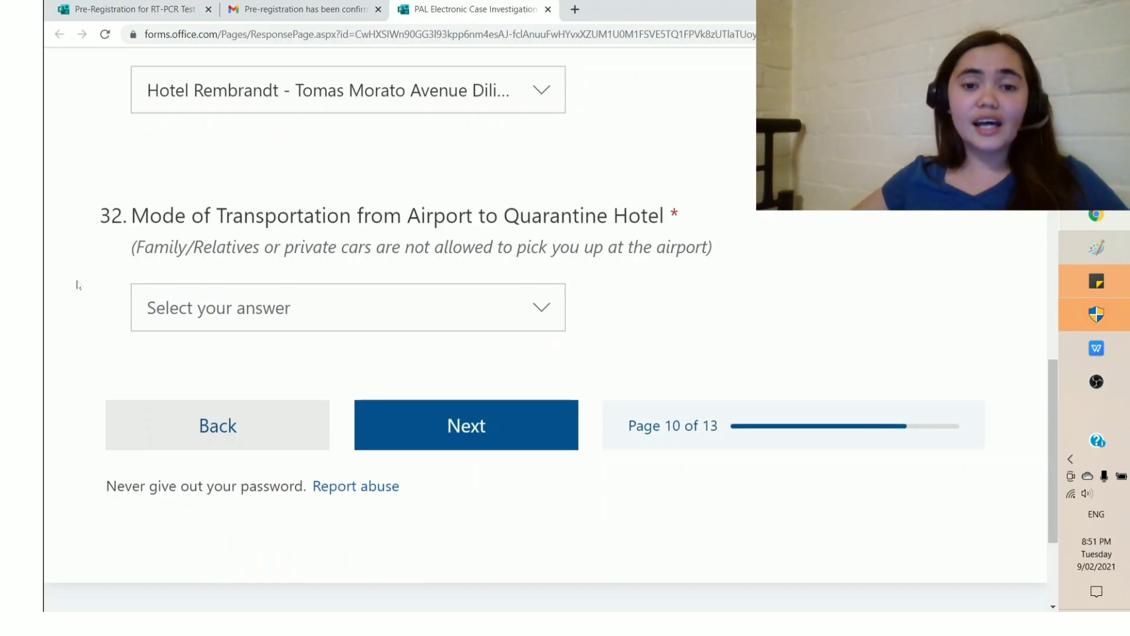
left_click(186, 309)
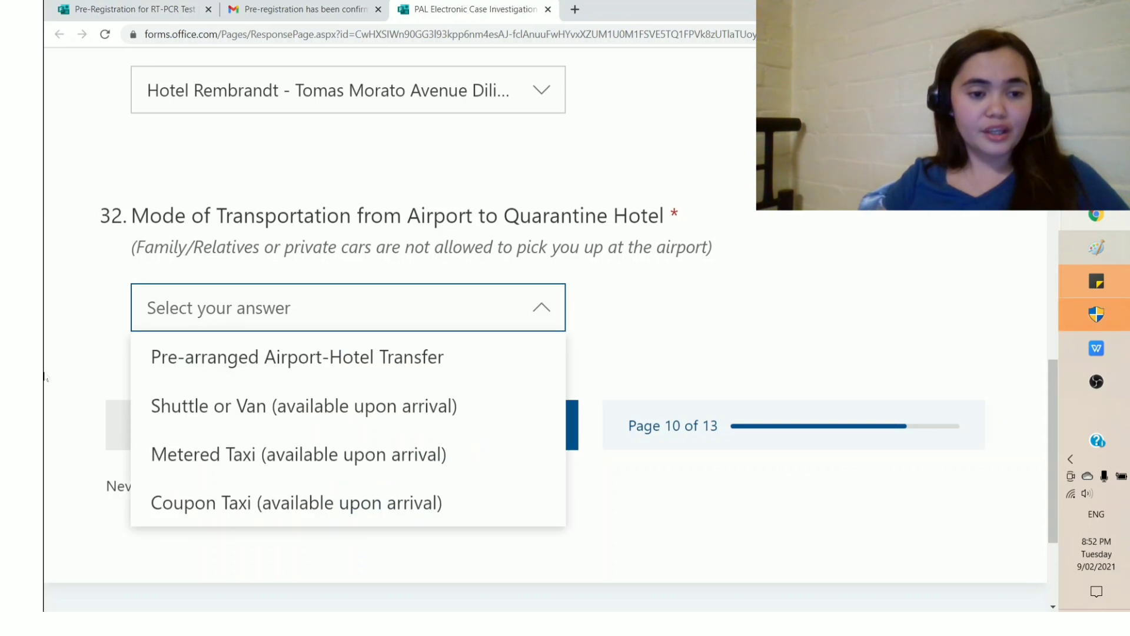
scroll(45, 377, "down", 1)
left_click(159, 383)
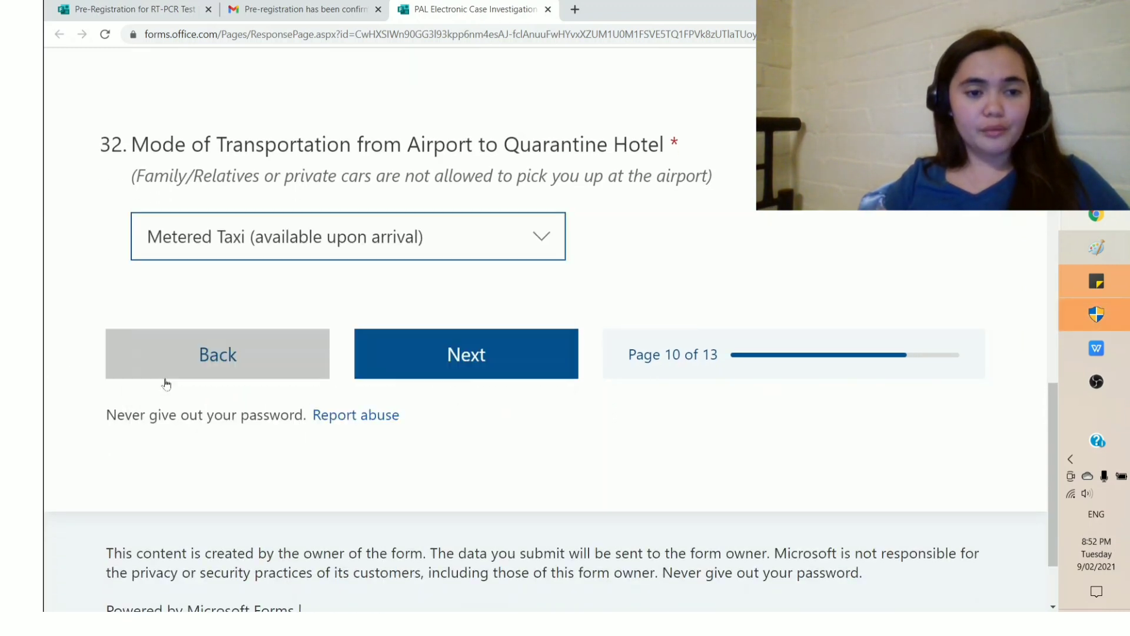
left_click(434, 358)
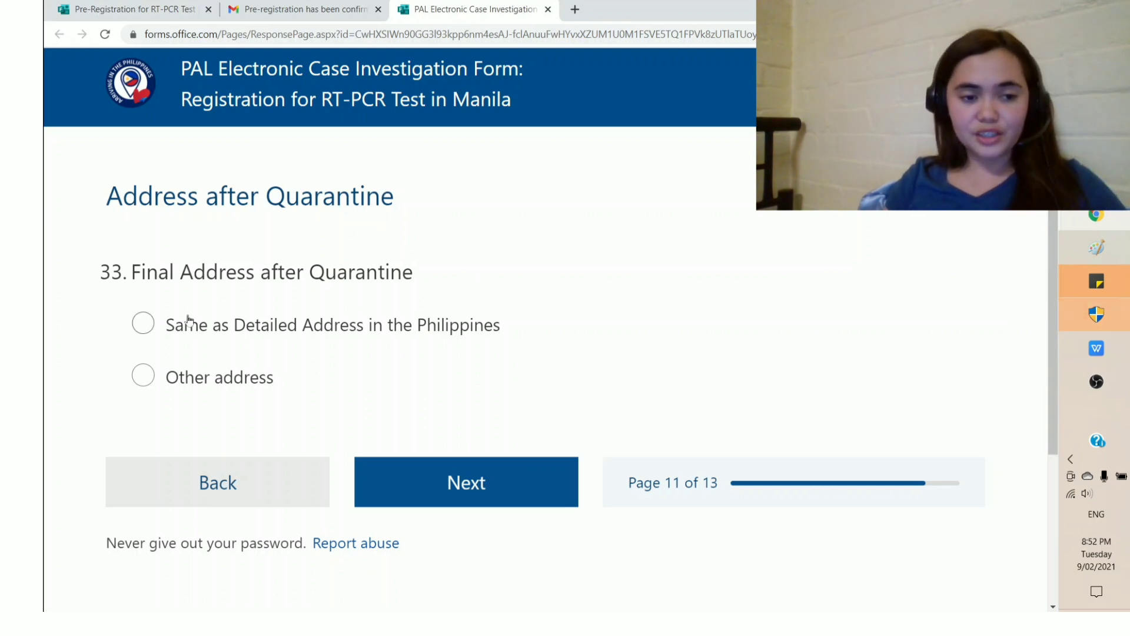
Step: Keep the final address the same as the detailed address, with Air as transport
left_click(148, 322)
scroll(511, 383, "down", 5)
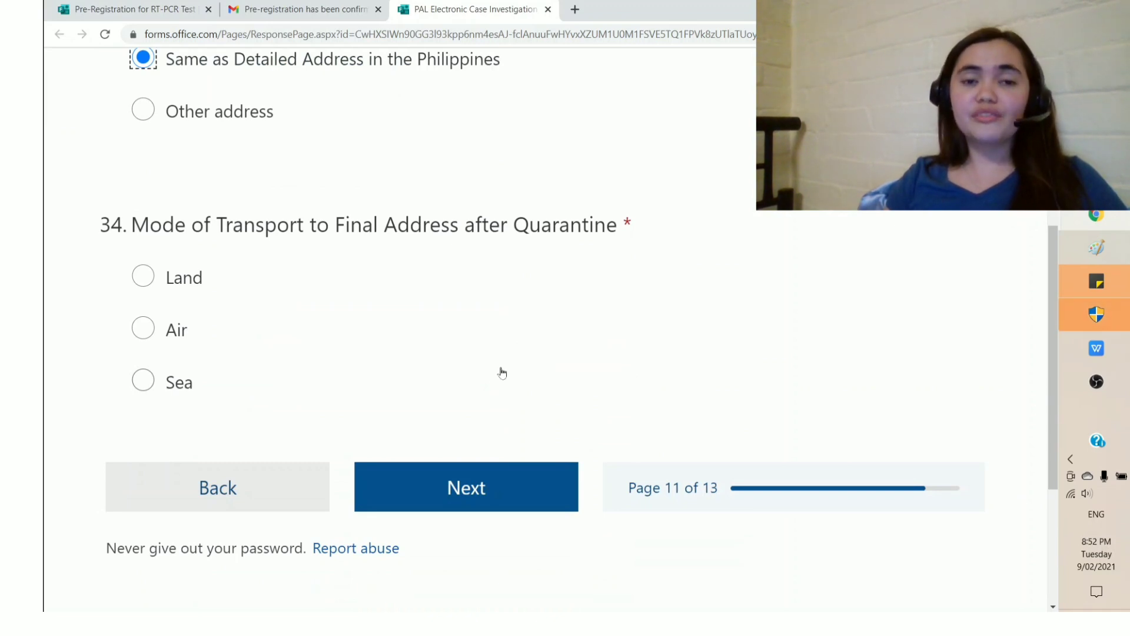
scroll(309, 314, "down", 1)
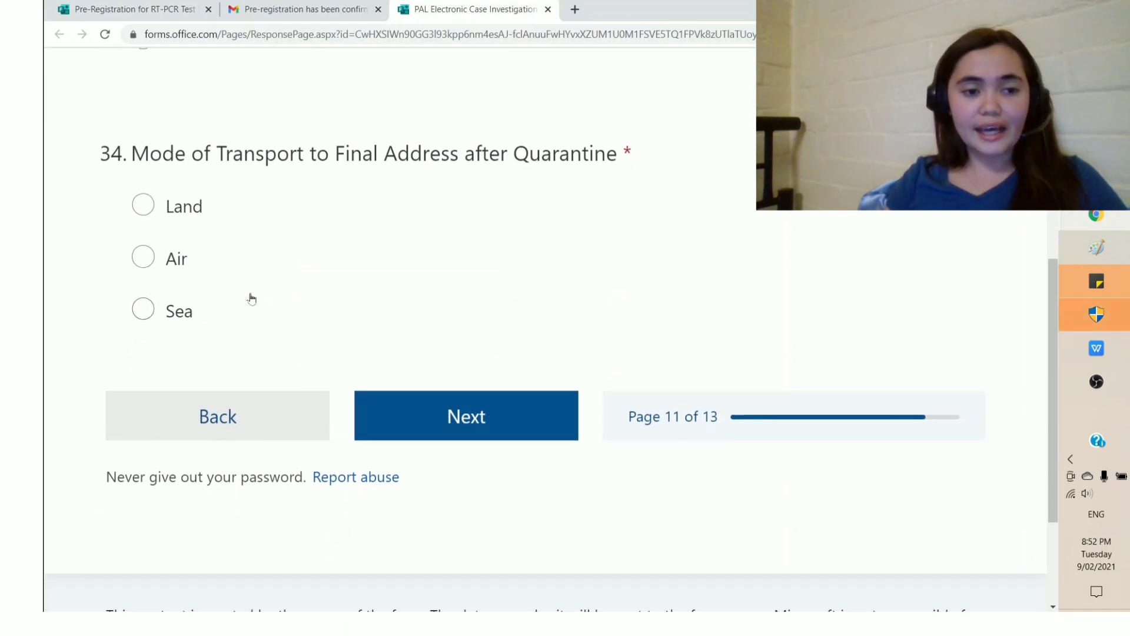
left_click(144, 258)
left_click(404, 414)
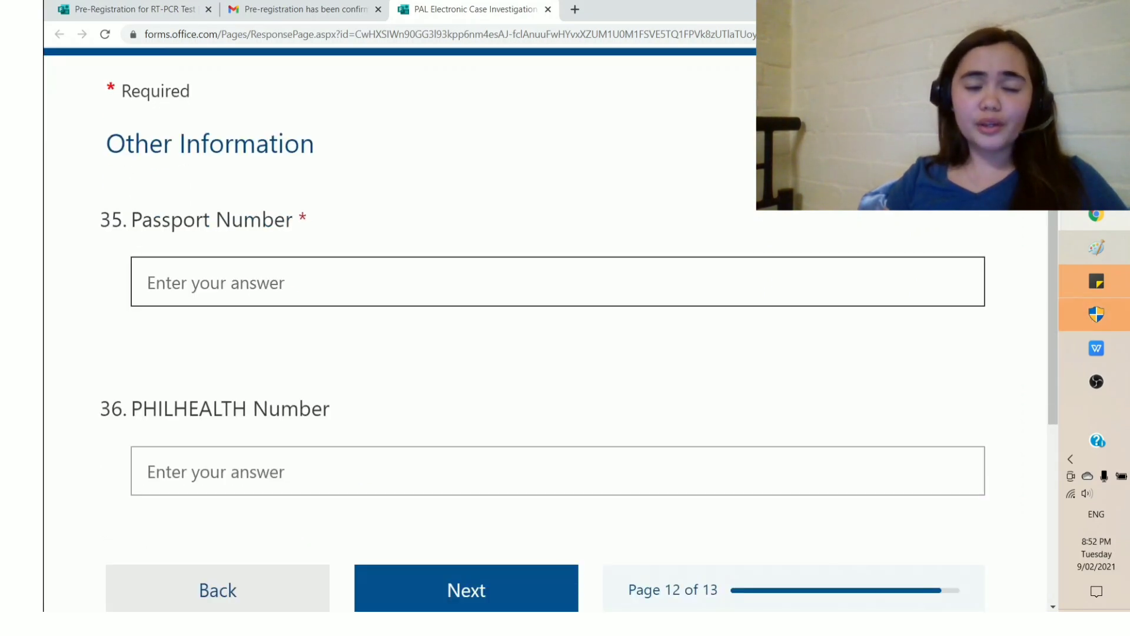
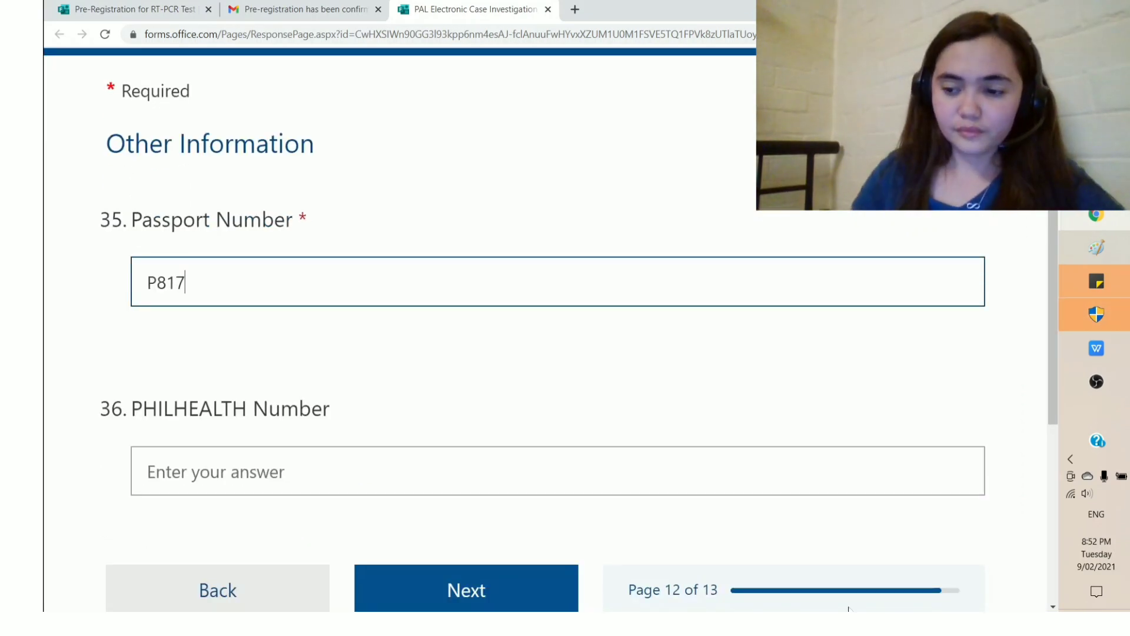
Step: Enter the passport number, put N/A for PHILHEALTH Number, and continue to the final page
key("Tab")
type("N/A")
left_click(449, 445)
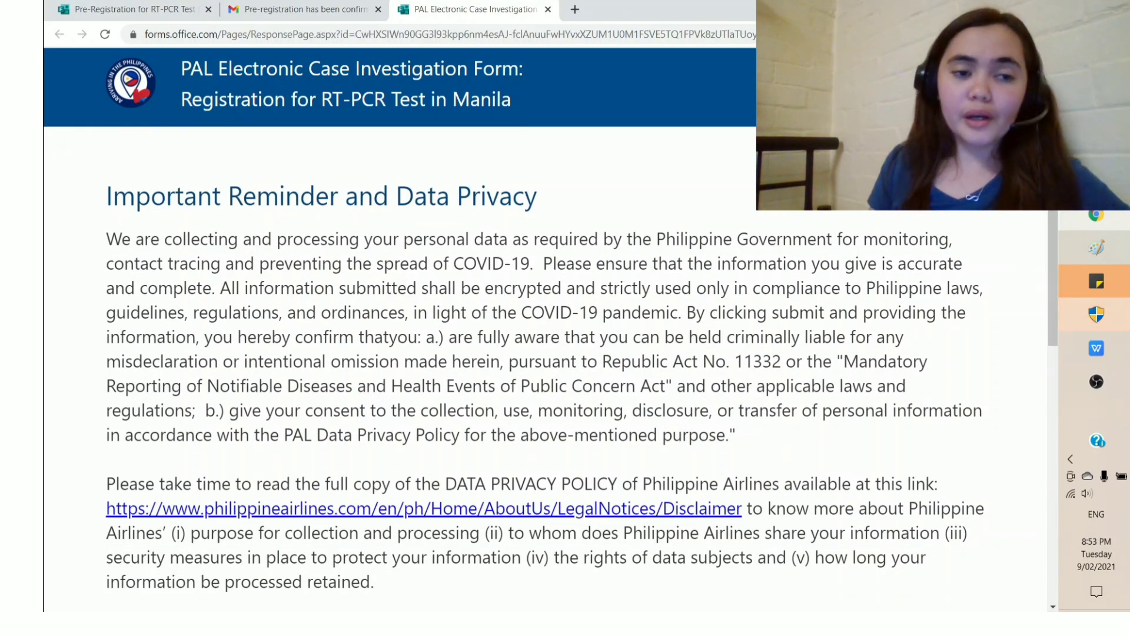
Step: Submit the e-CIF registration form and view the Thanks! confirmation message
scroll(467, 333, "down", 8)
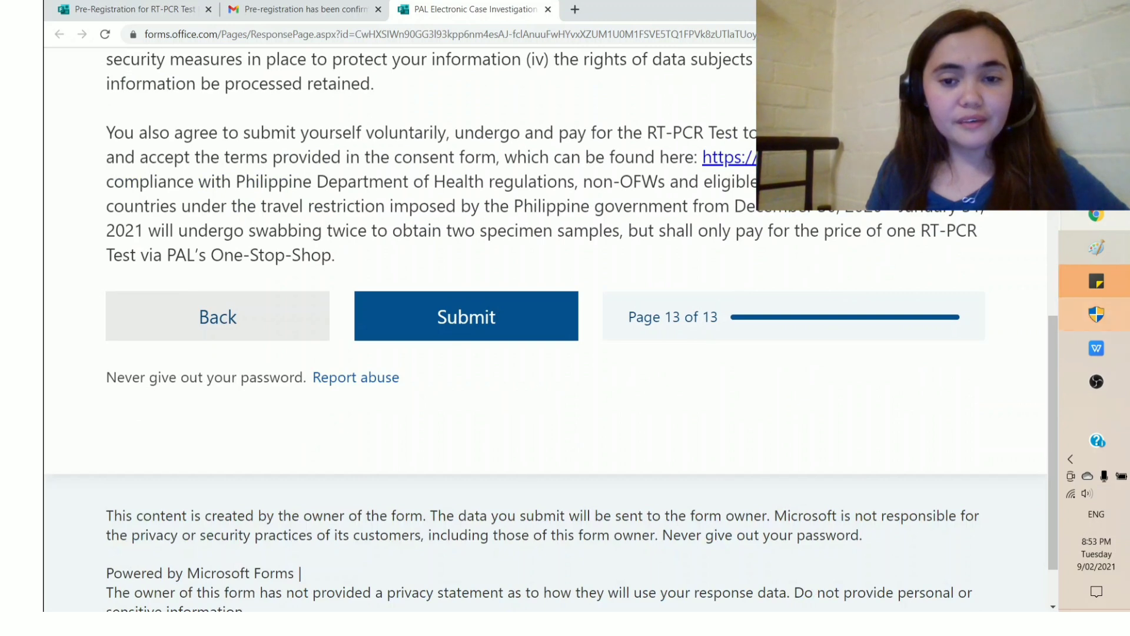
left_click(467, 333)
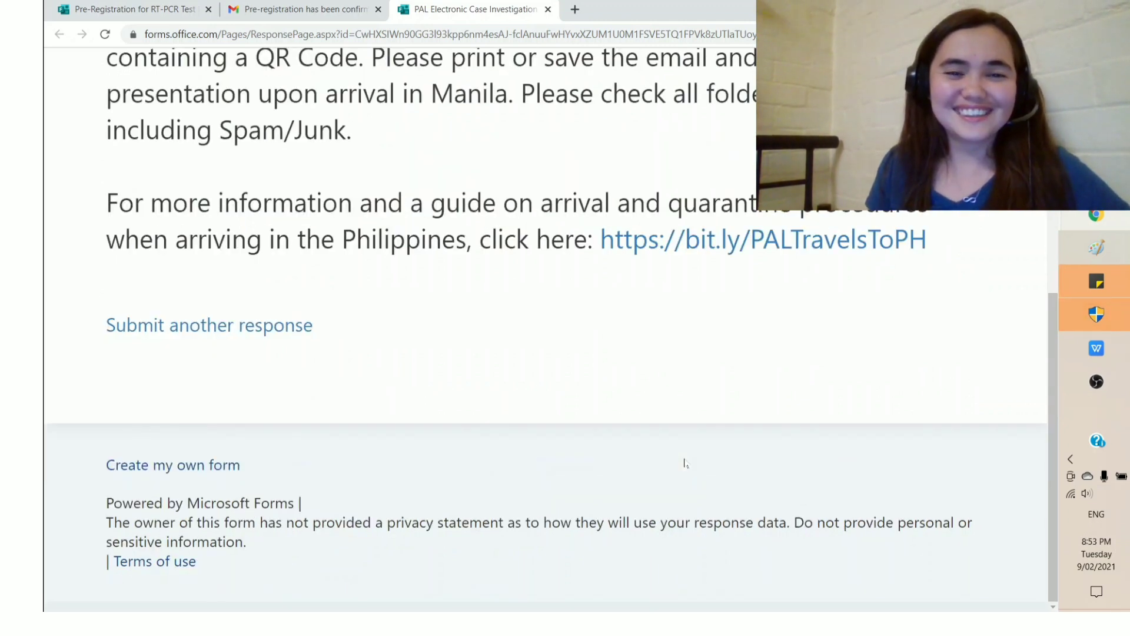
scroll(685, 462, "up", 2)
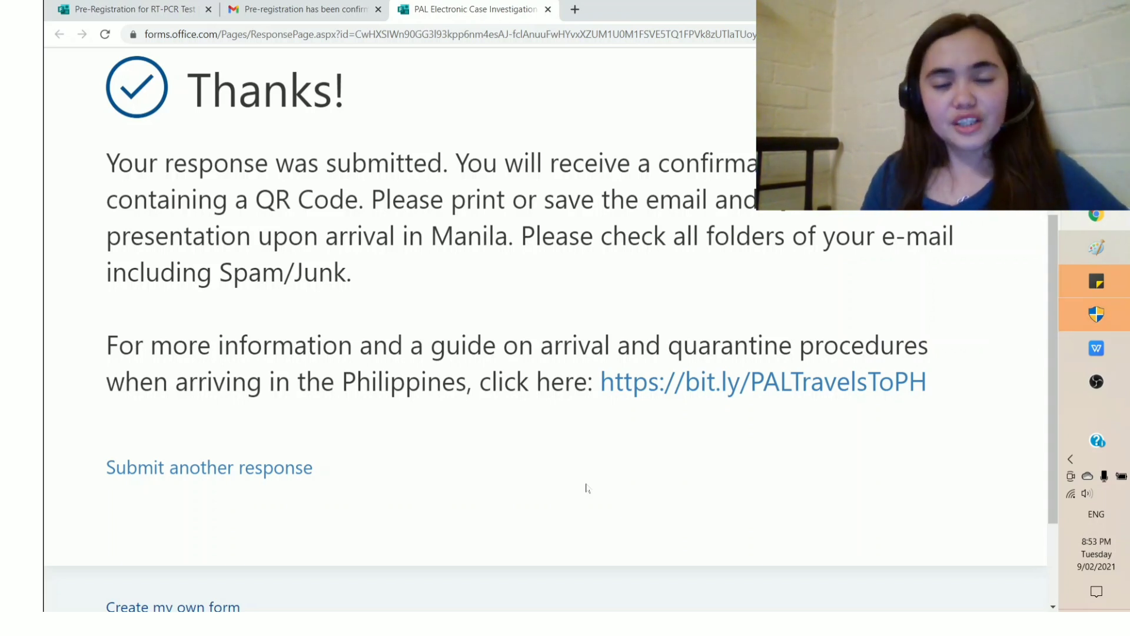
left_click(576, 9)
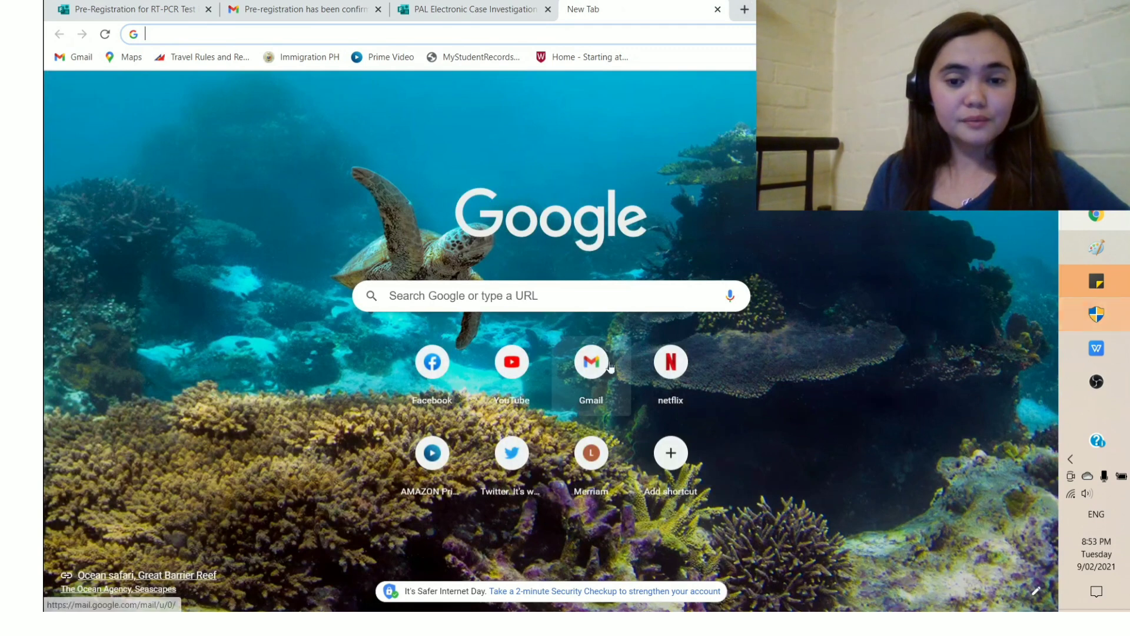
Step: Read the PAL e-CIF confirmation email in Gmail showing the QR code, flight PR0659 and Hotel Rembrandt
left_click(591, 361)
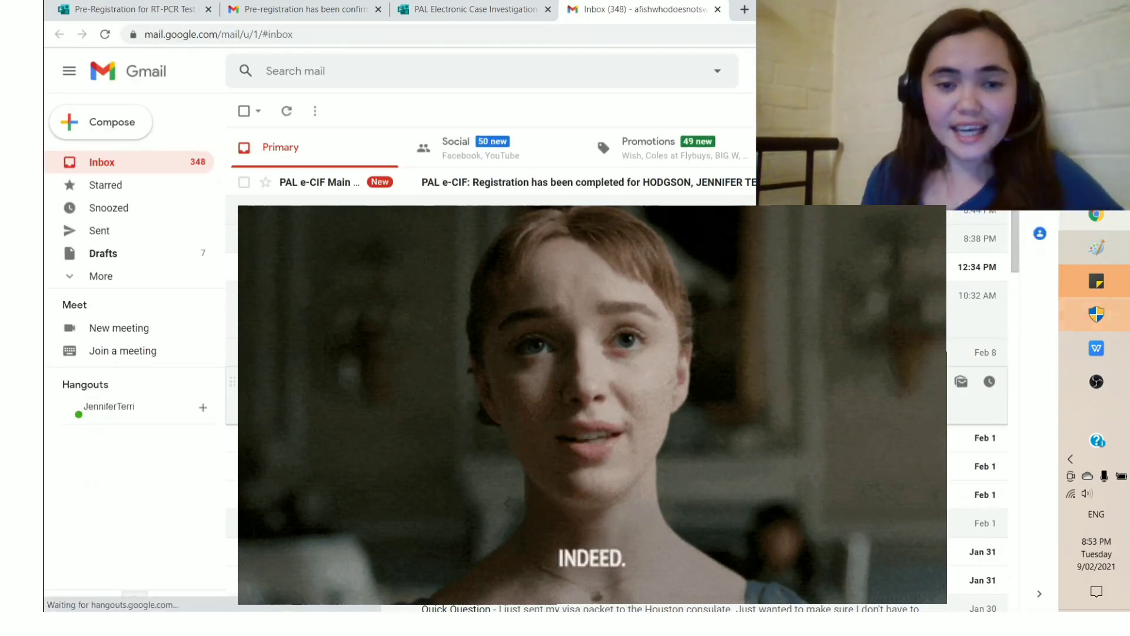
left_click(536, 196)
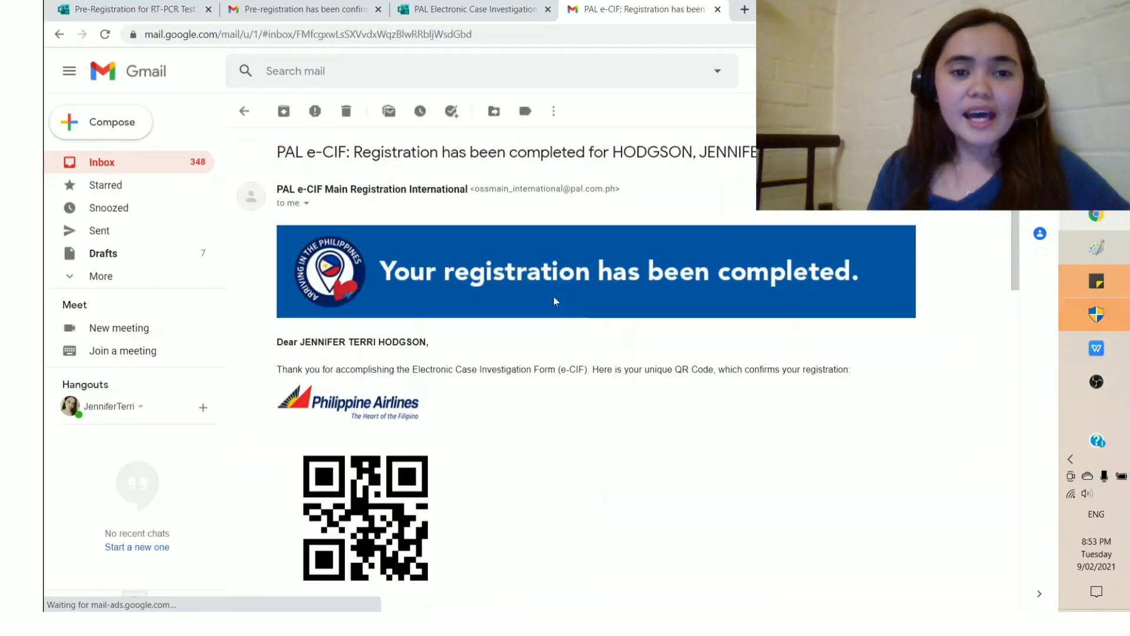
scroll(671, 288, "down", 2)
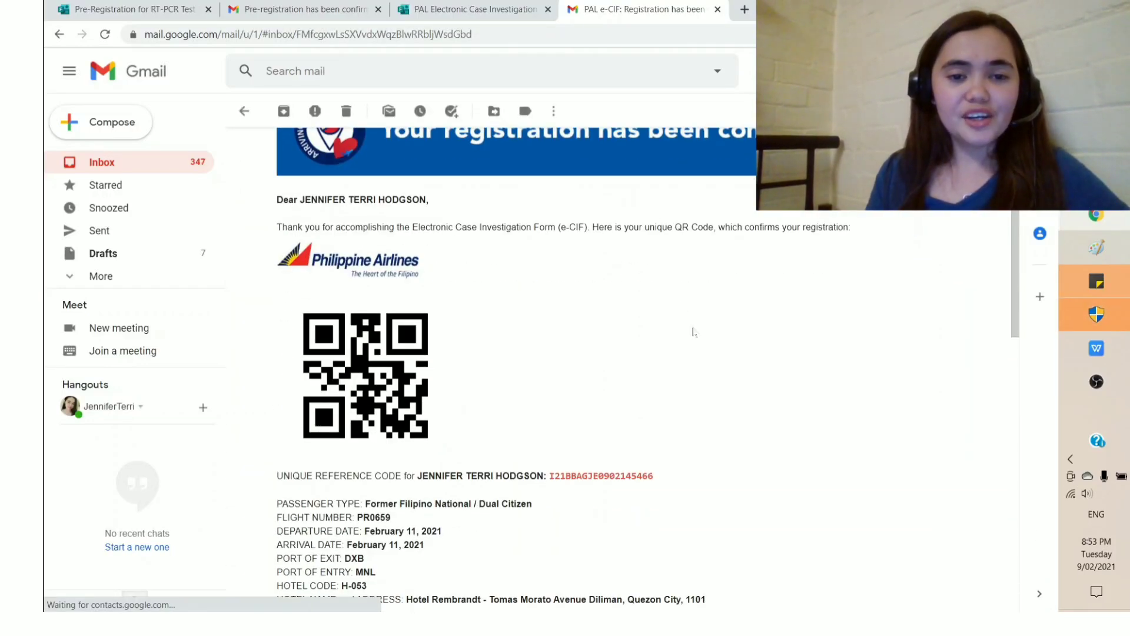
scroll(693, 333, "down", 6)
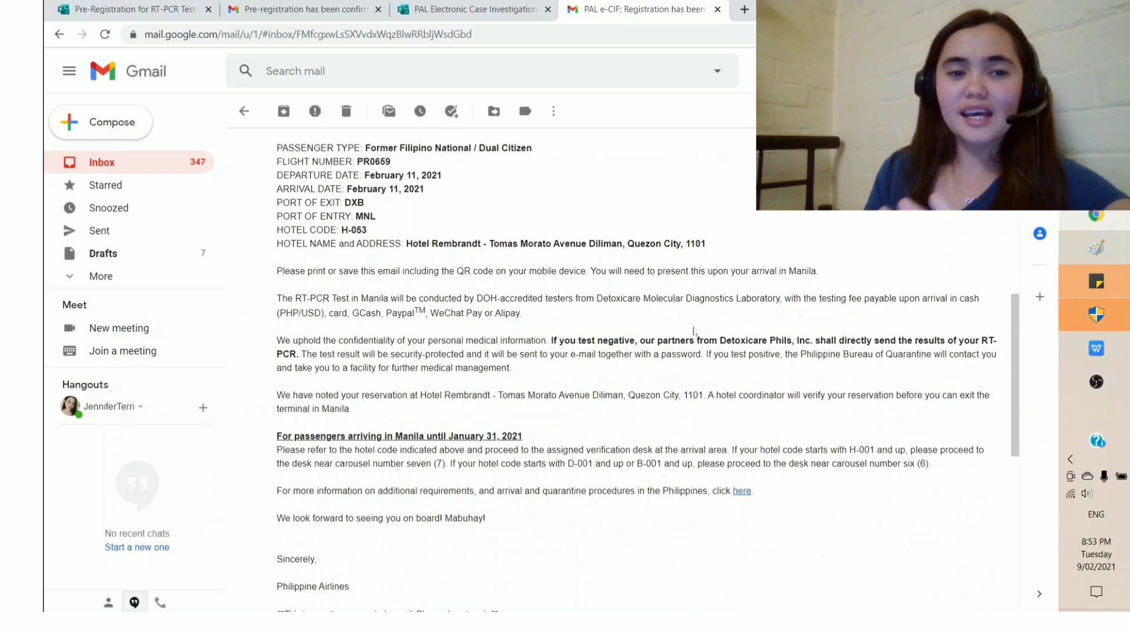
scroll(694, 331, "down", 2)
scroll(693, 331, "up", 2)
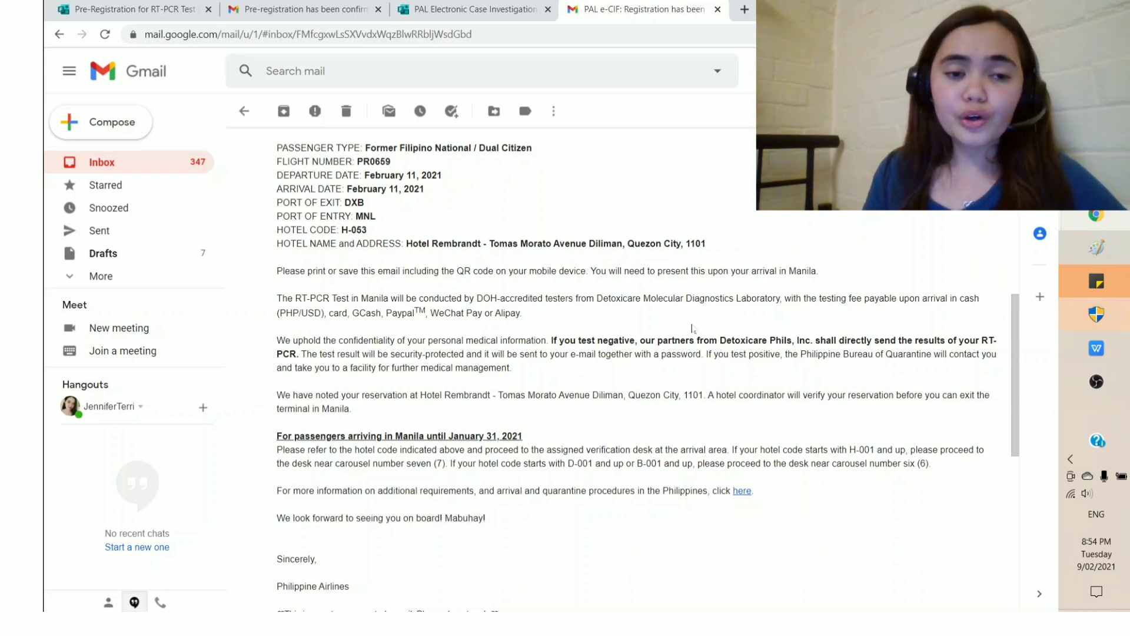
scroll(693, 328, "up", 1)
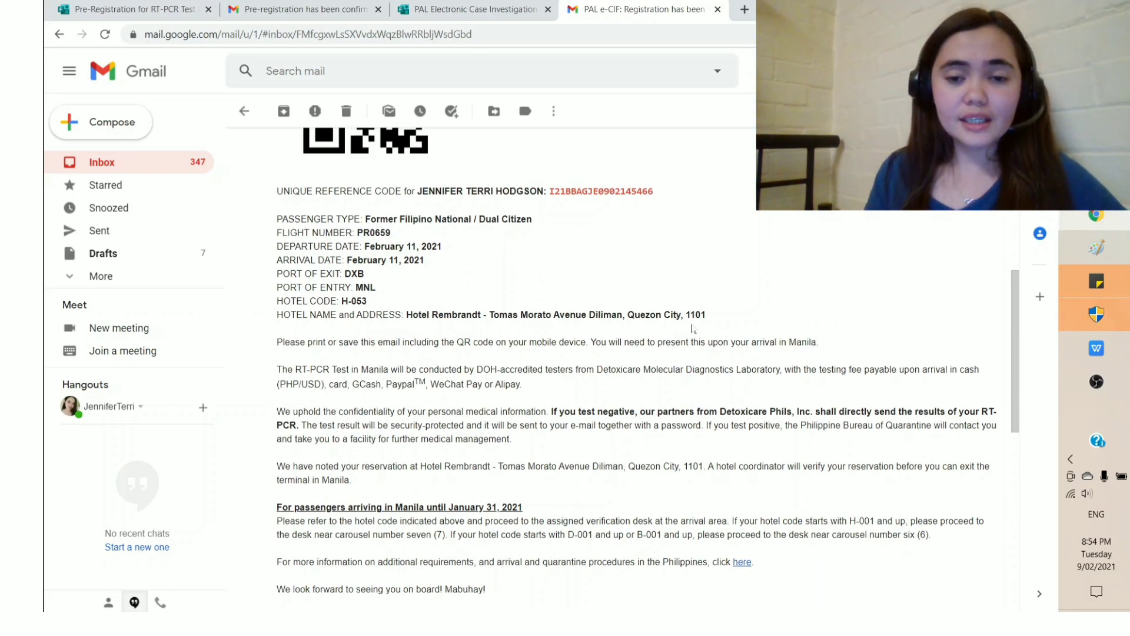
scroll(692, 328, "down", 3)
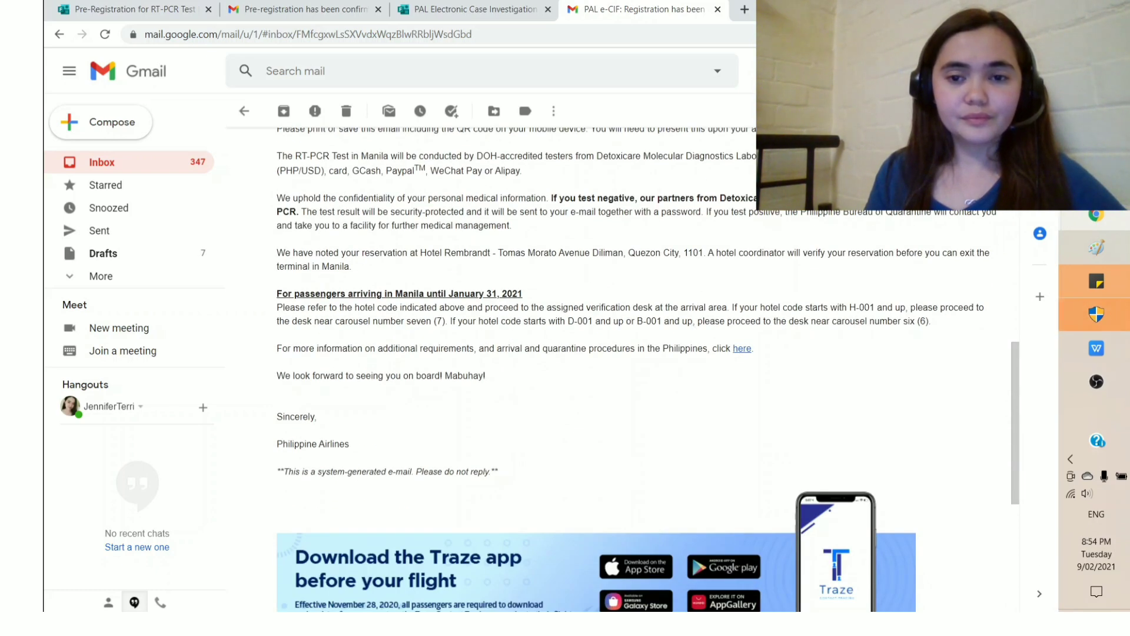